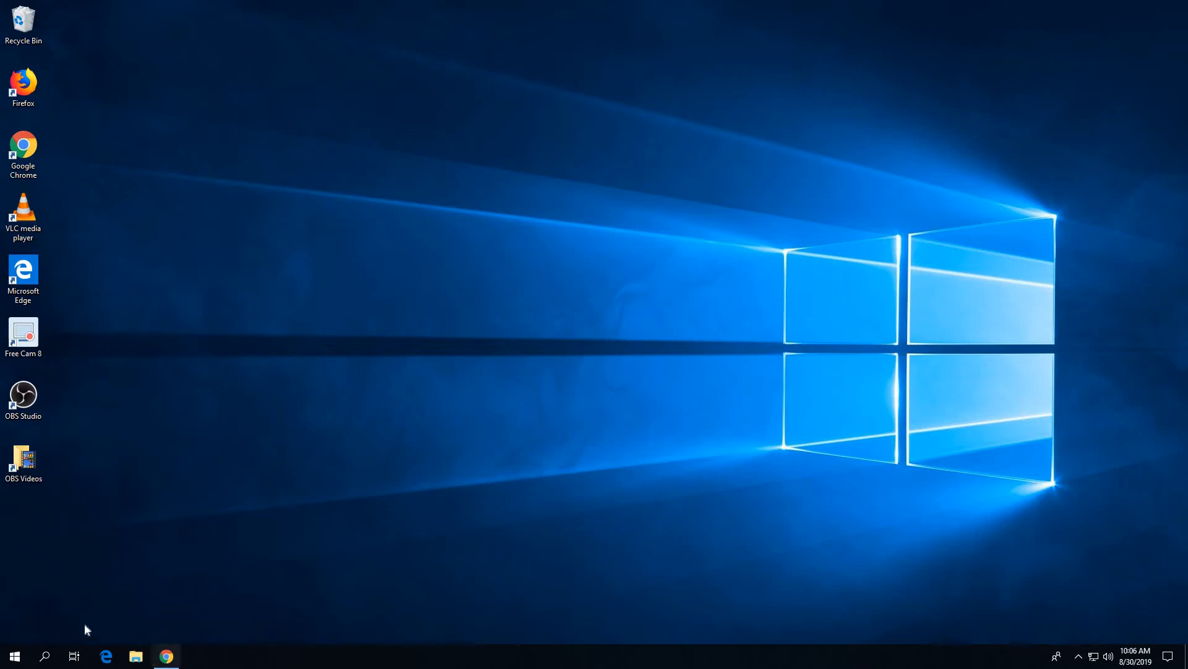
- Create a blank Word document in a maximized window and zoom it to page width
click(15, 660)
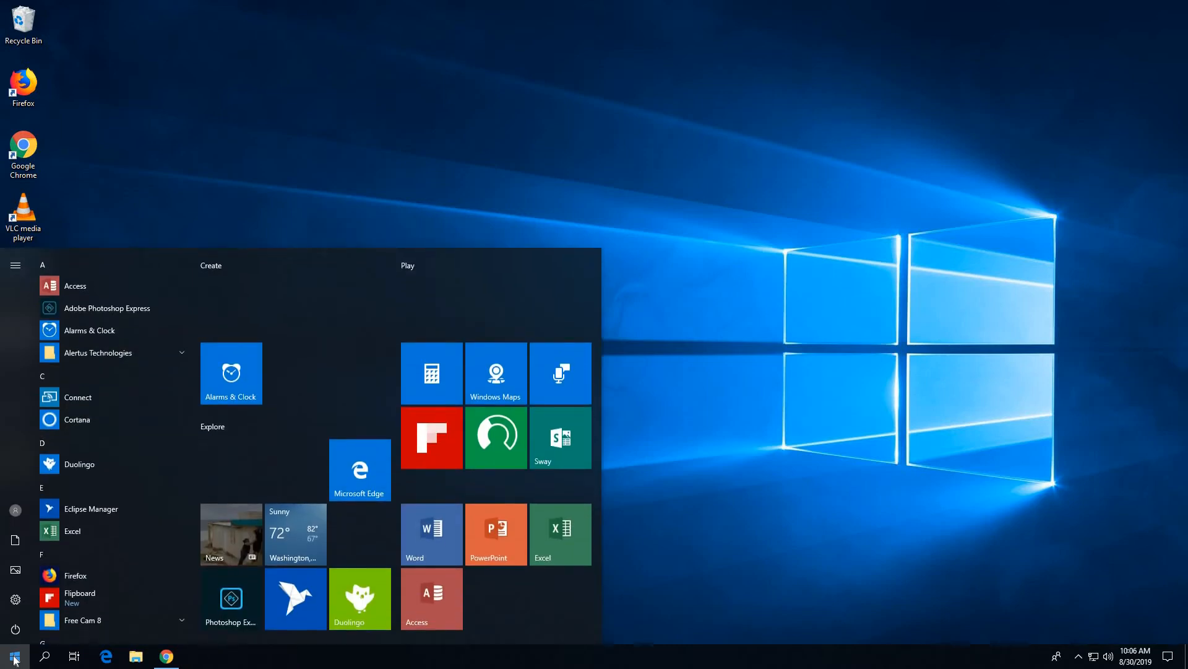
click(442, 541)
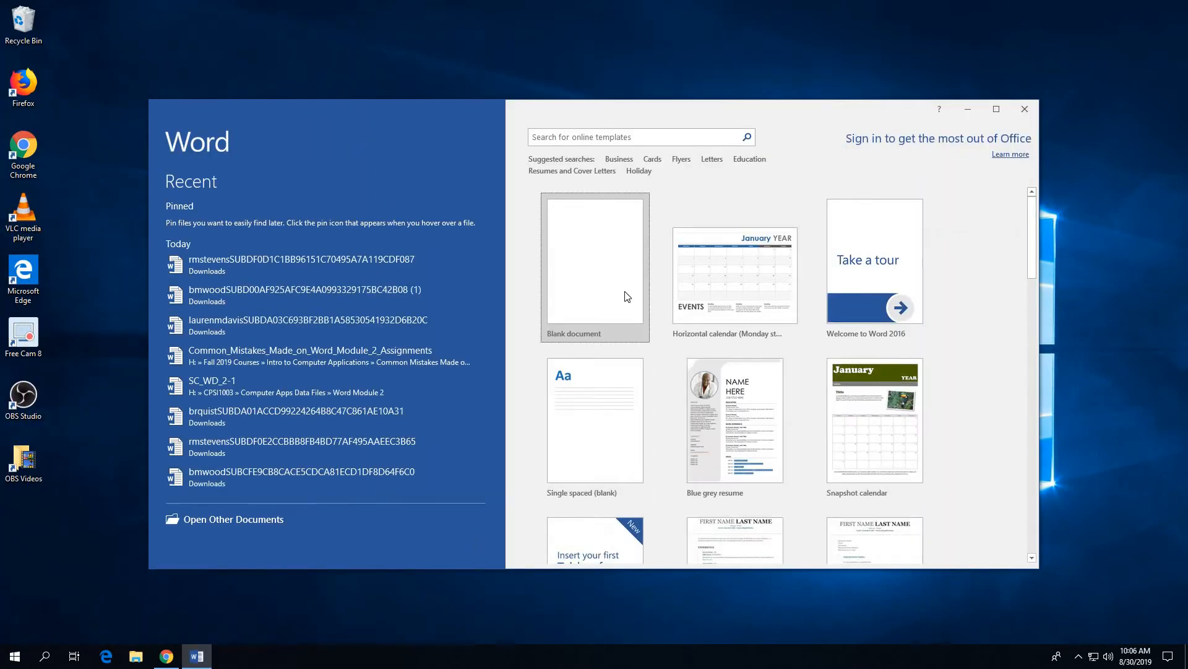
click(622, 293)
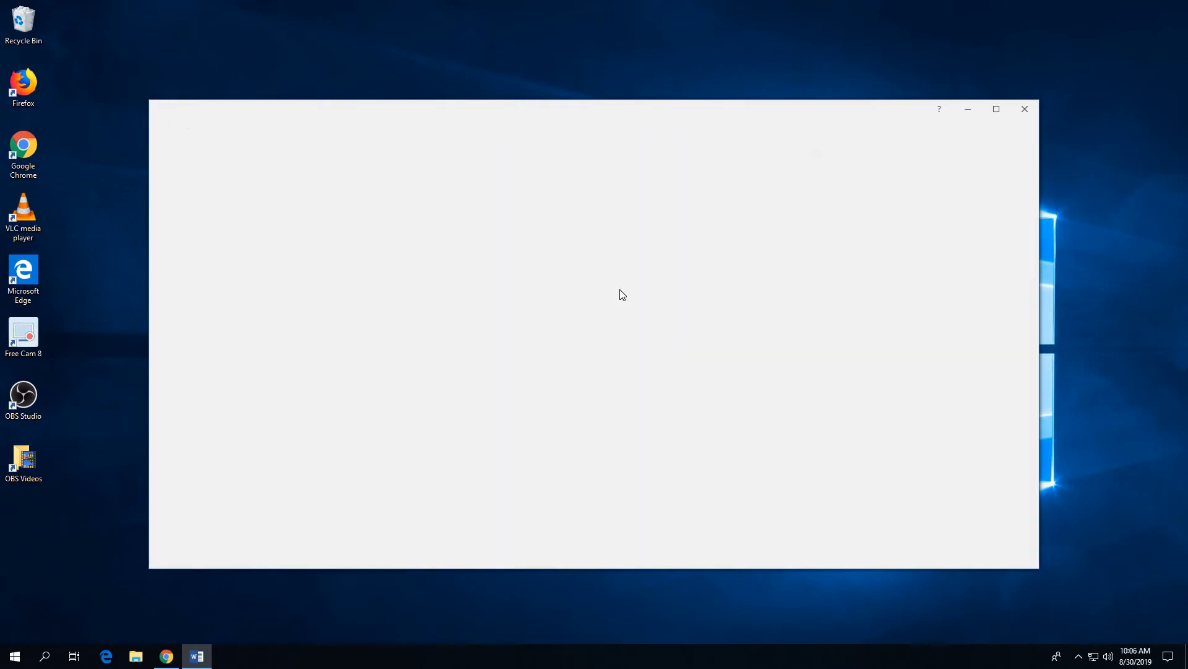
click(997, 109)
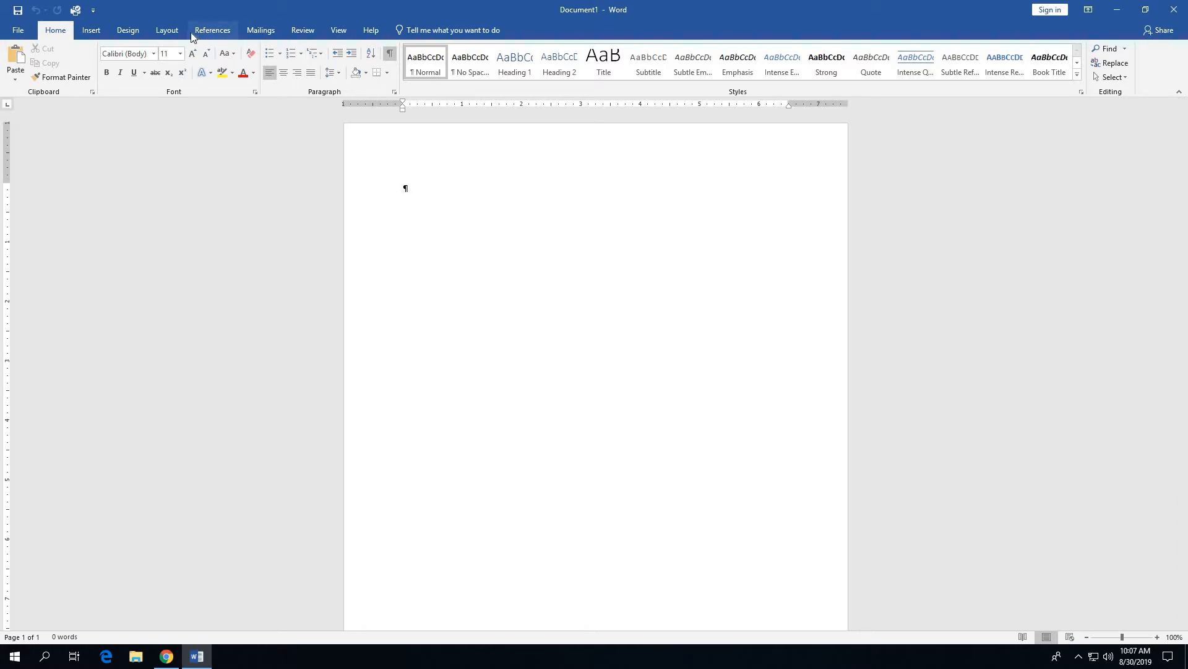
click(335, 29)
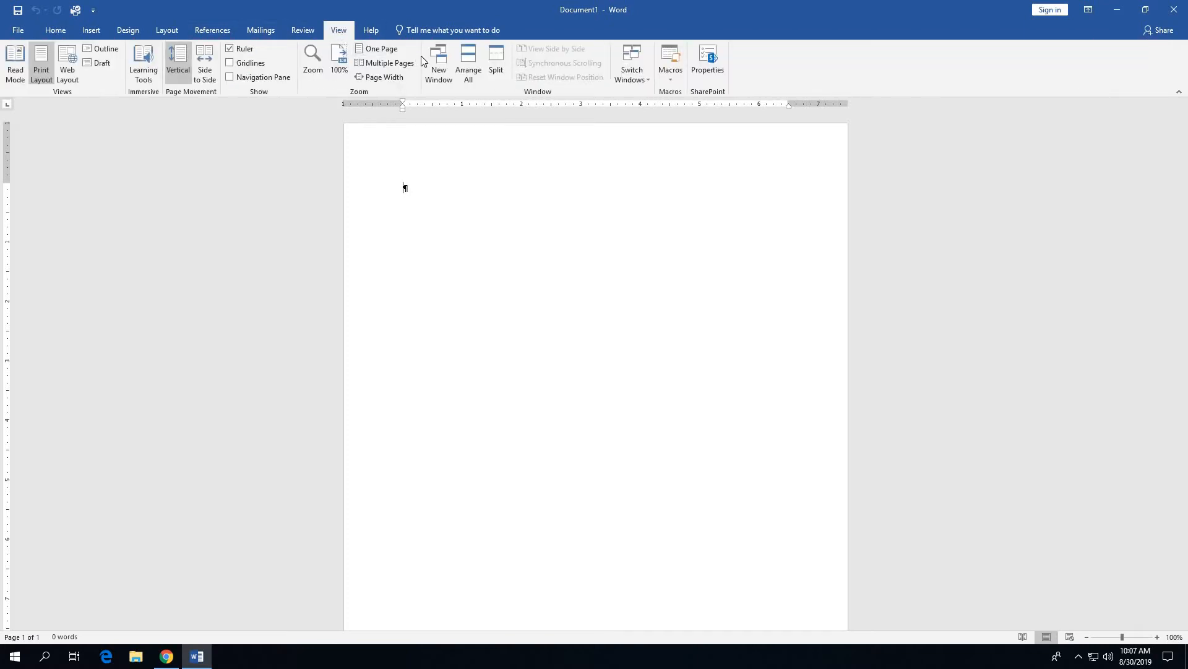
click(381, 76)
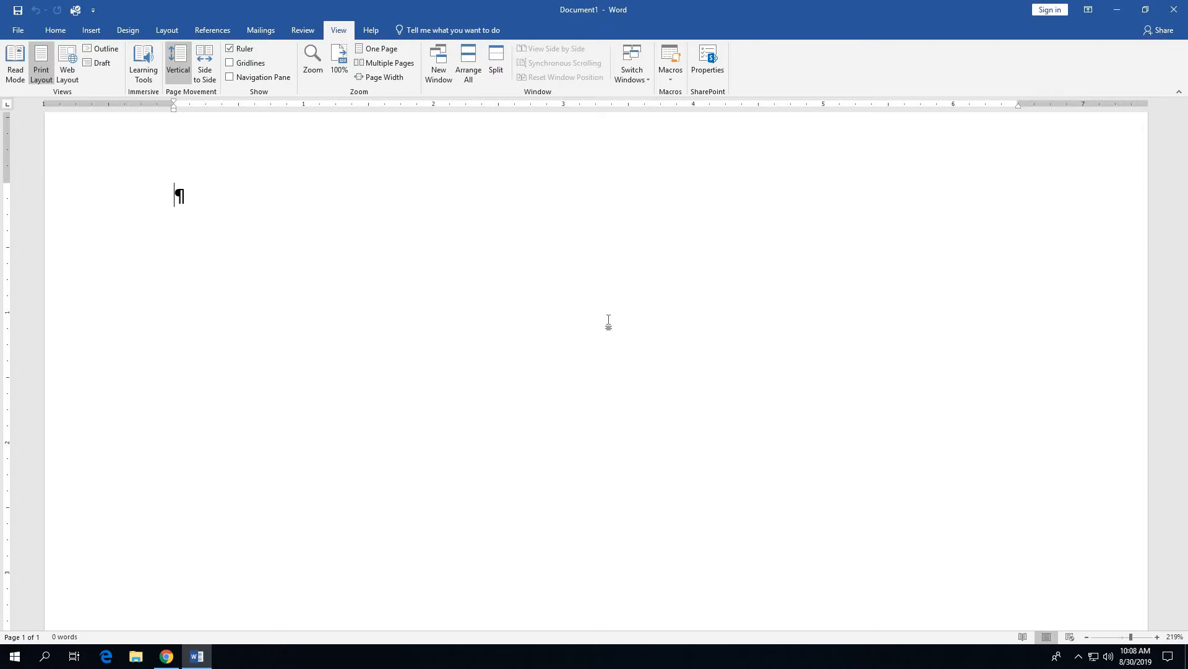
- Draw a rectangle about 5.94" wide and 0.51" high near the top of the page
click(93, 32)
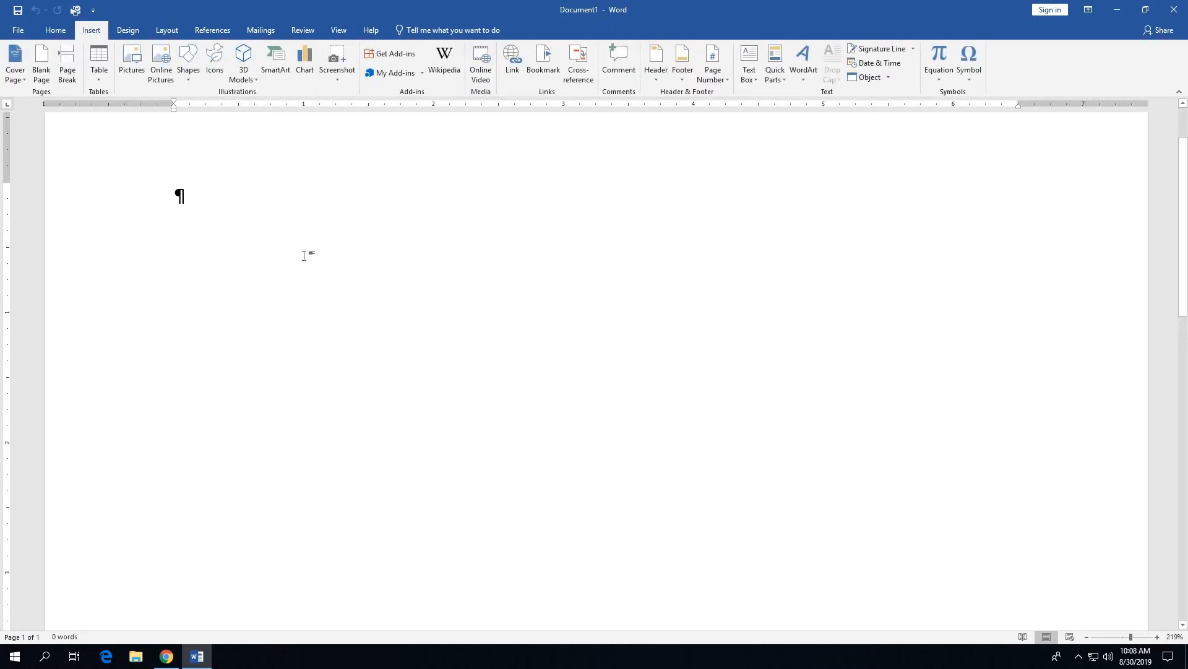
click(194, 78)
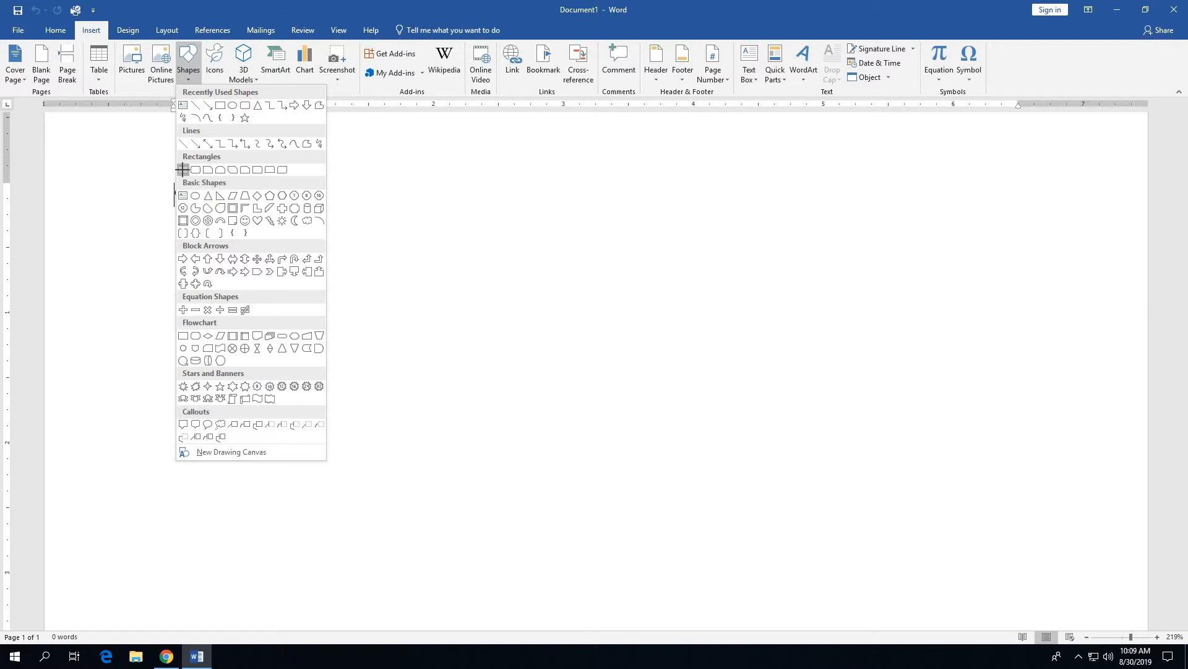
click(183, 170)
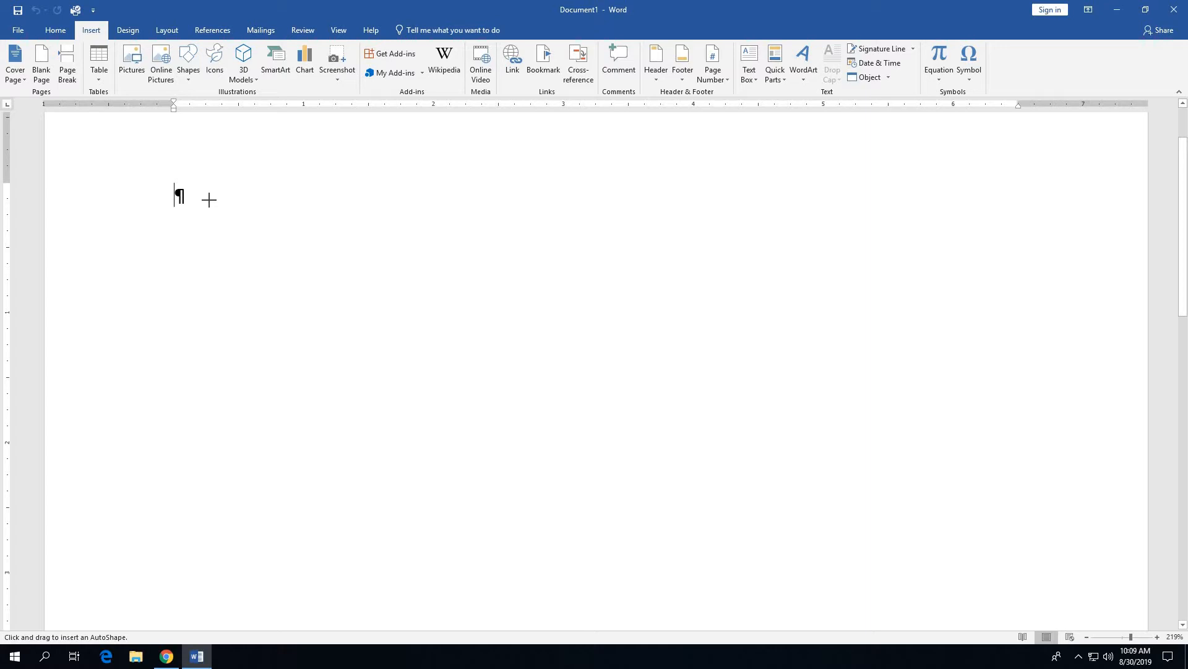
mouse_move(210, 200)
mouse_down()
mouse_move(962, 221)
mouse_move(977, 224)
mouse_move(980, 265)
mouse_up()
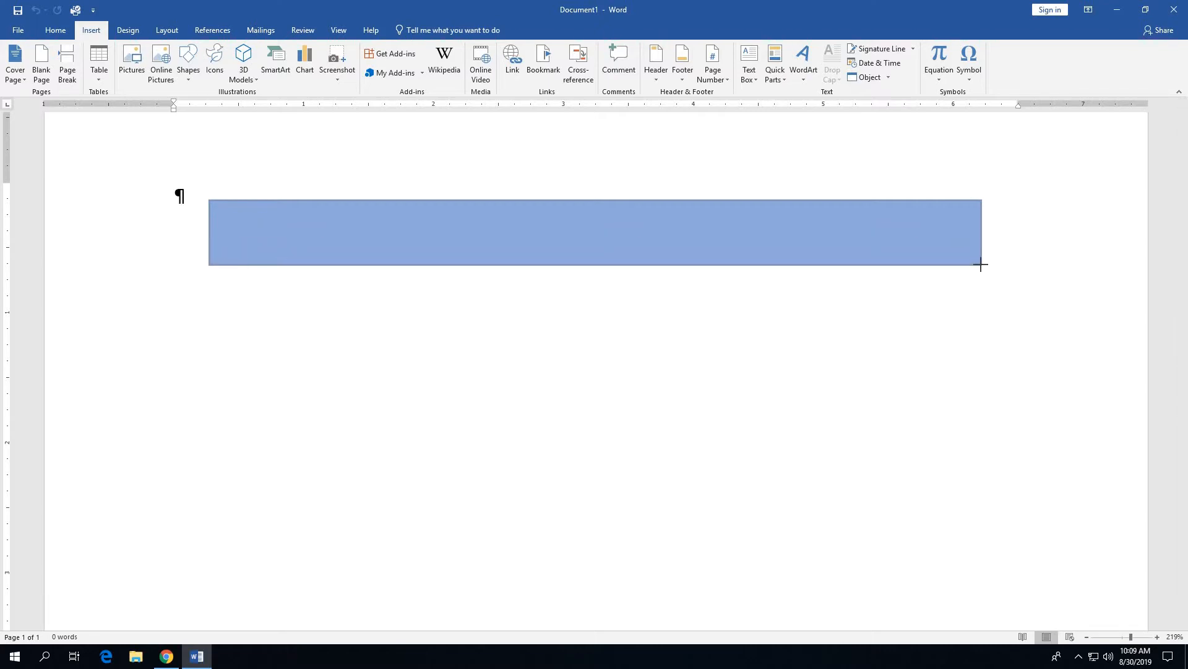
drag(981, 265, 981, 267)
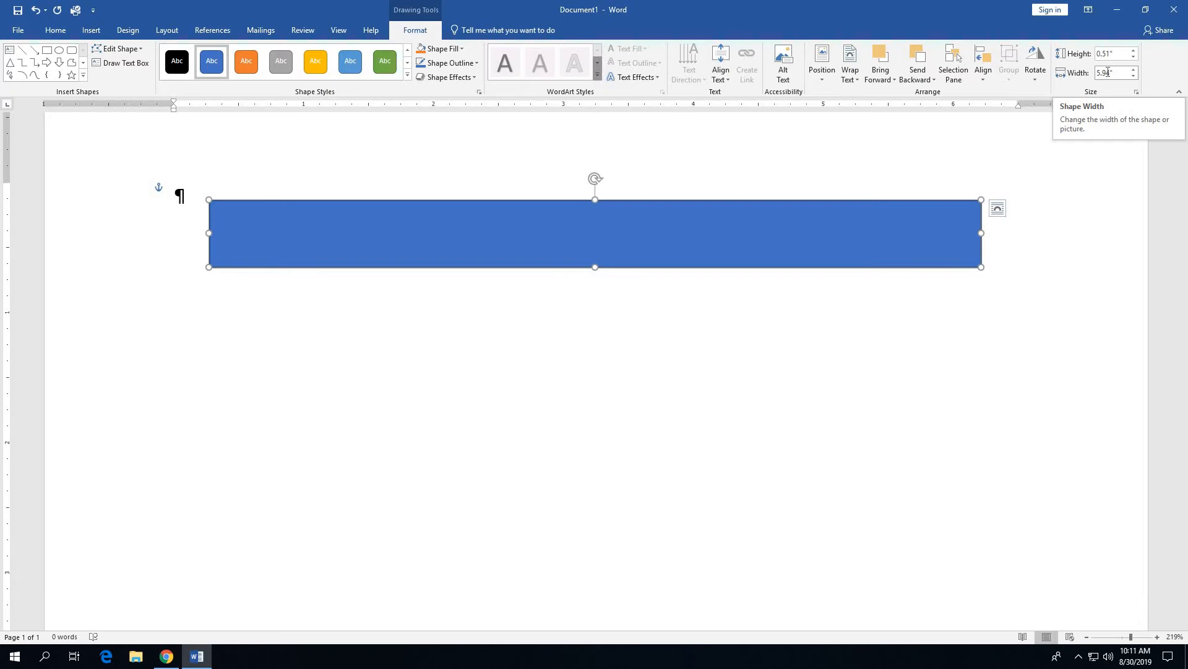
- Set the rectangle's height to 0.5" and its width to 5"
click(1108, 54)
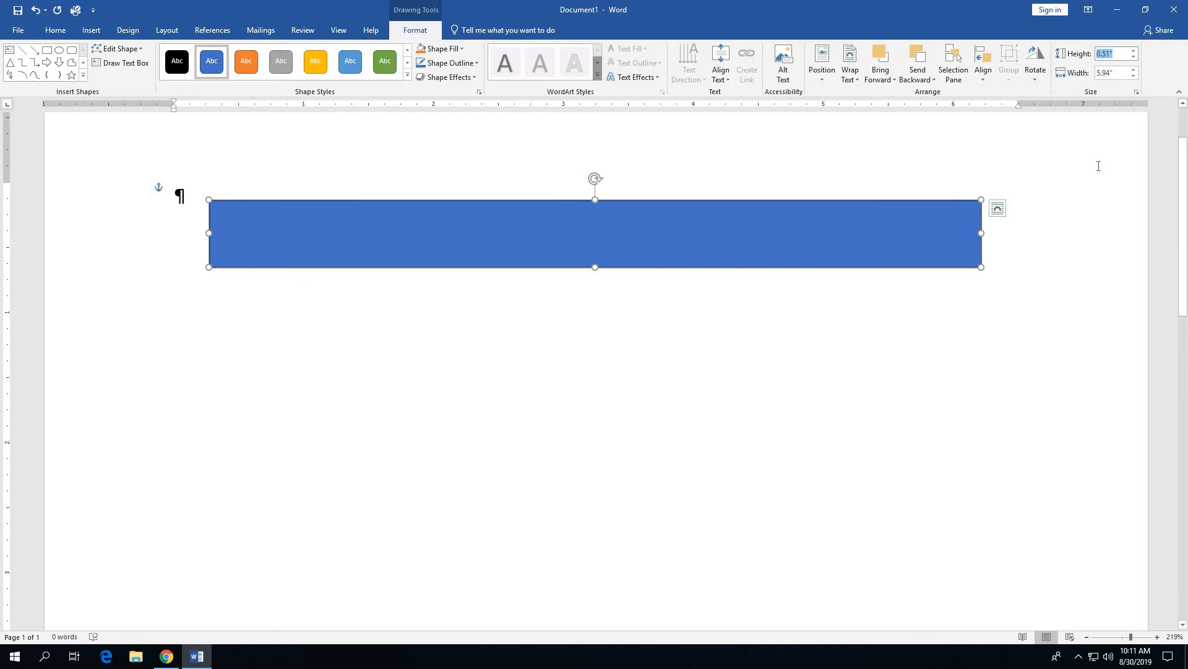
text(0.5)
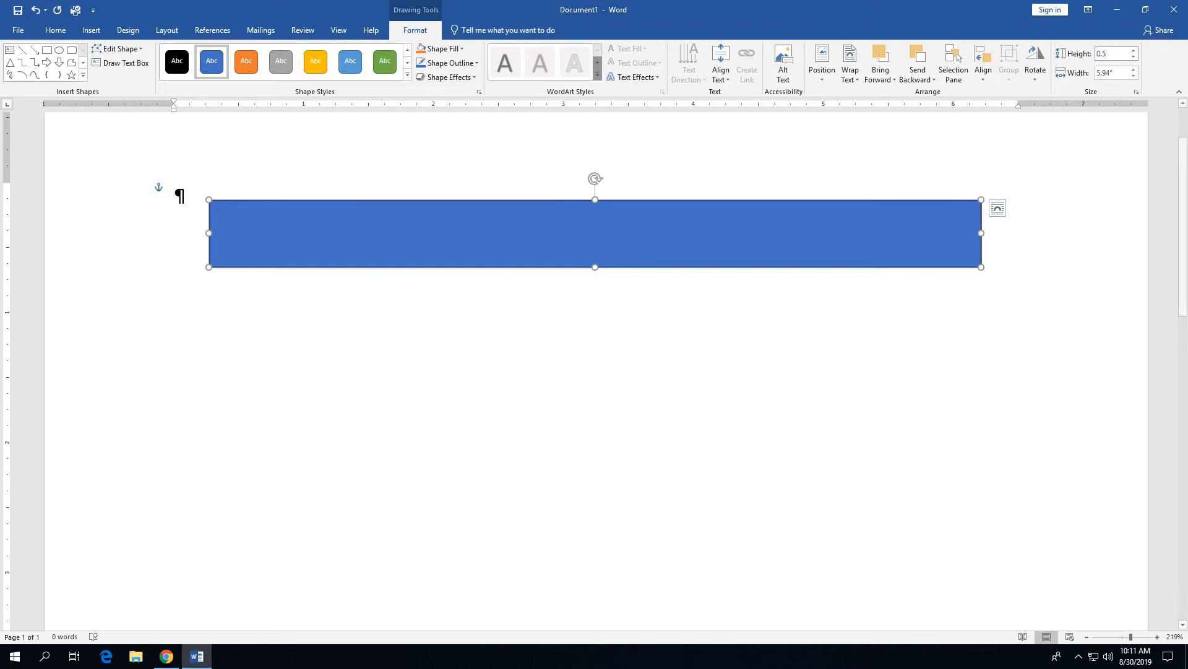
click(1107, 74)
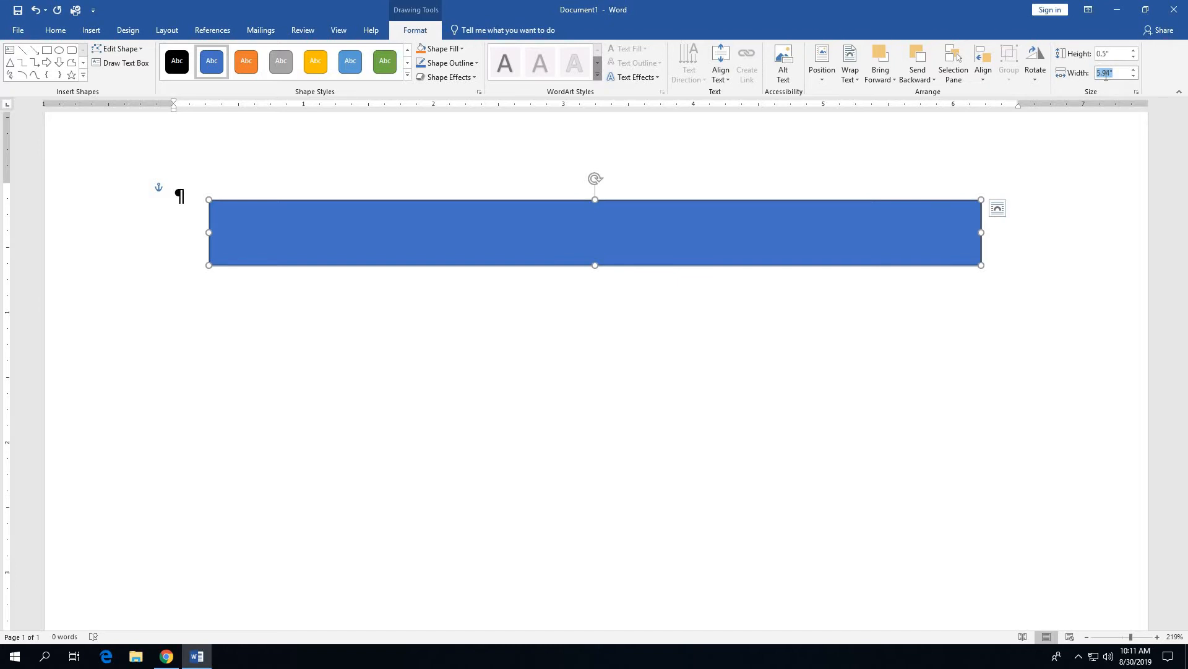
text(5)
key(Return)
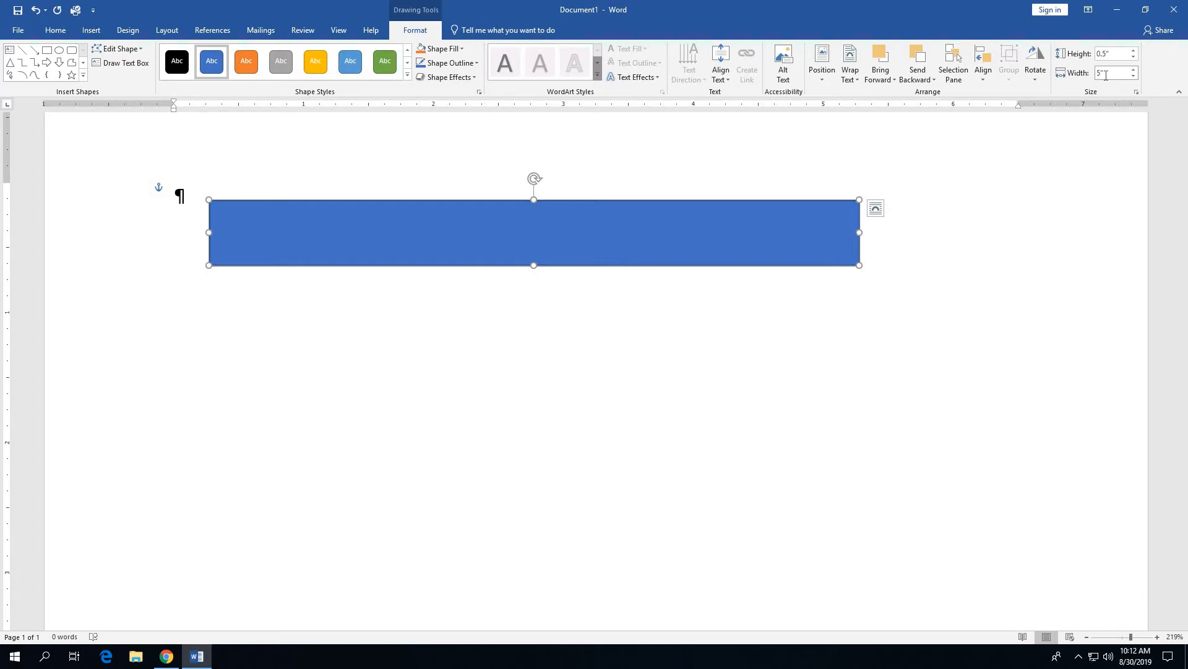
key(Return)
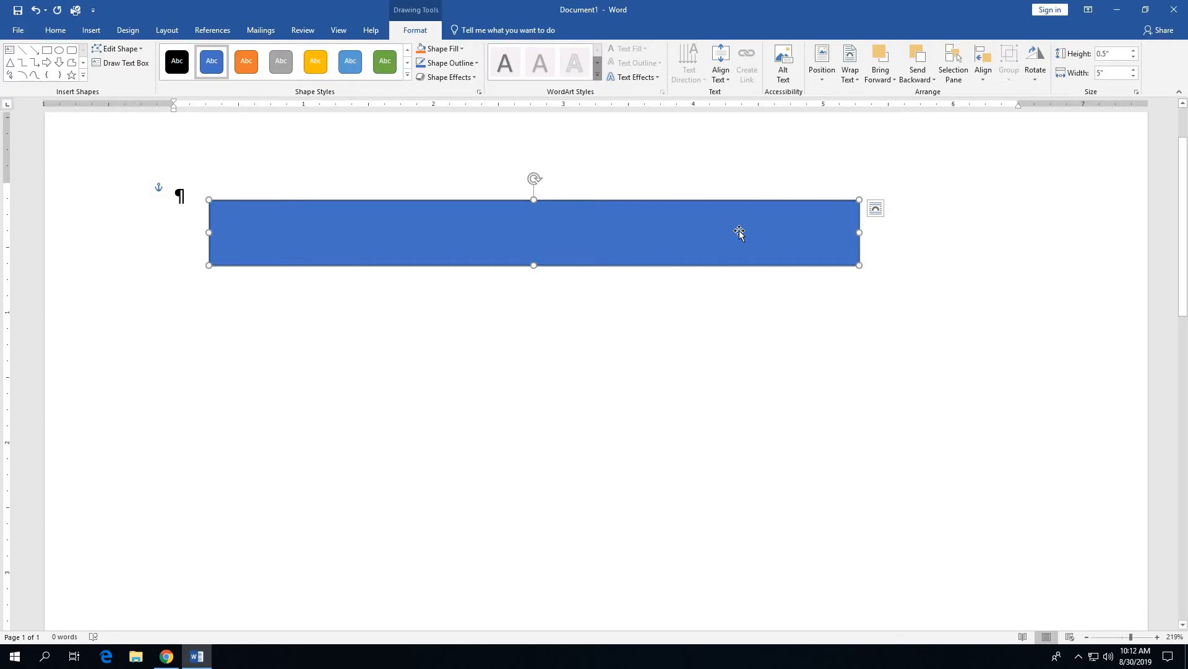
- Position the rectangle in the top center of the page and set its text wrapping to Top and Bottom
click(826, 76)
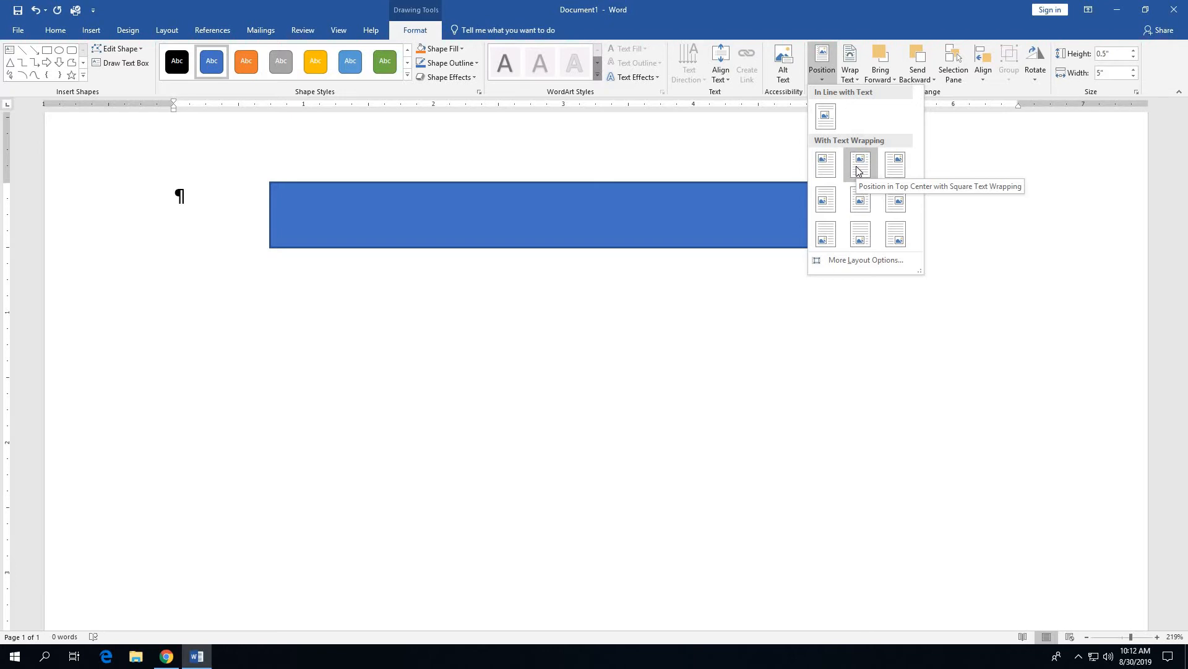
click(859, 168)
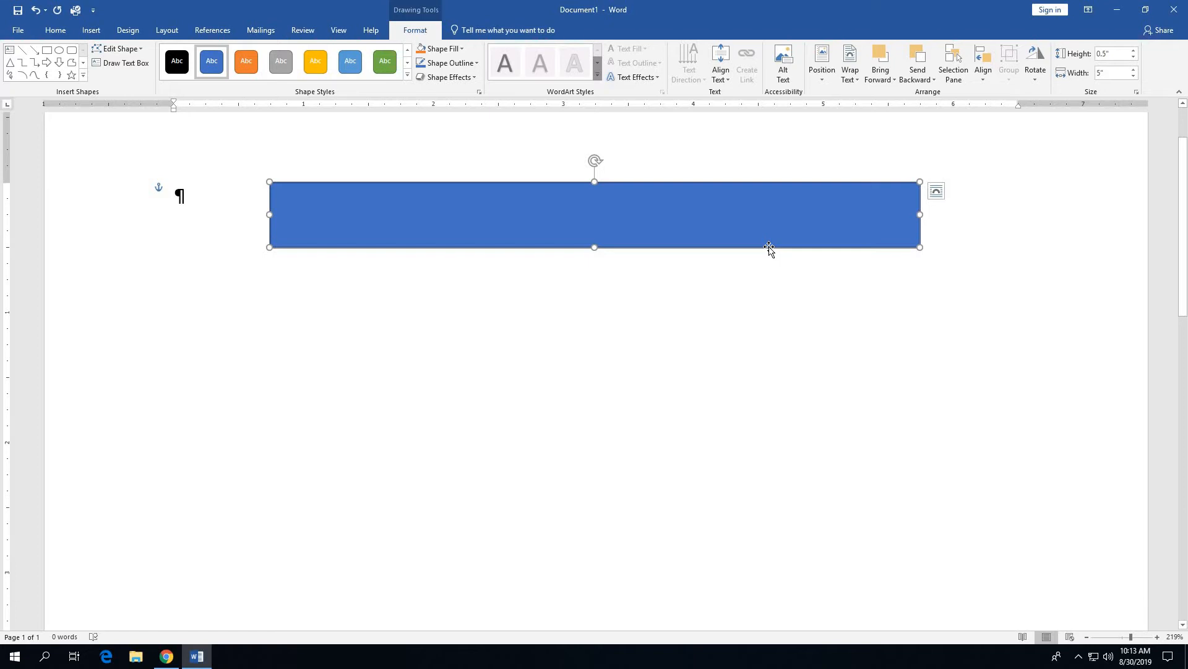
click(937, 192)
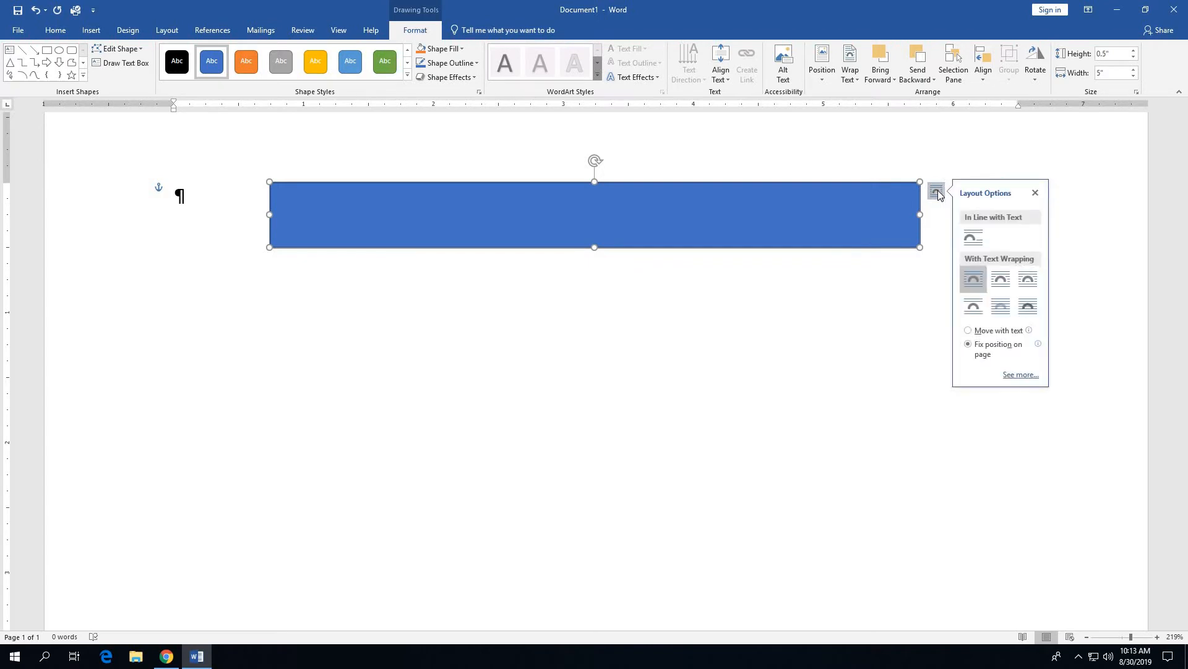
click(976, 308)
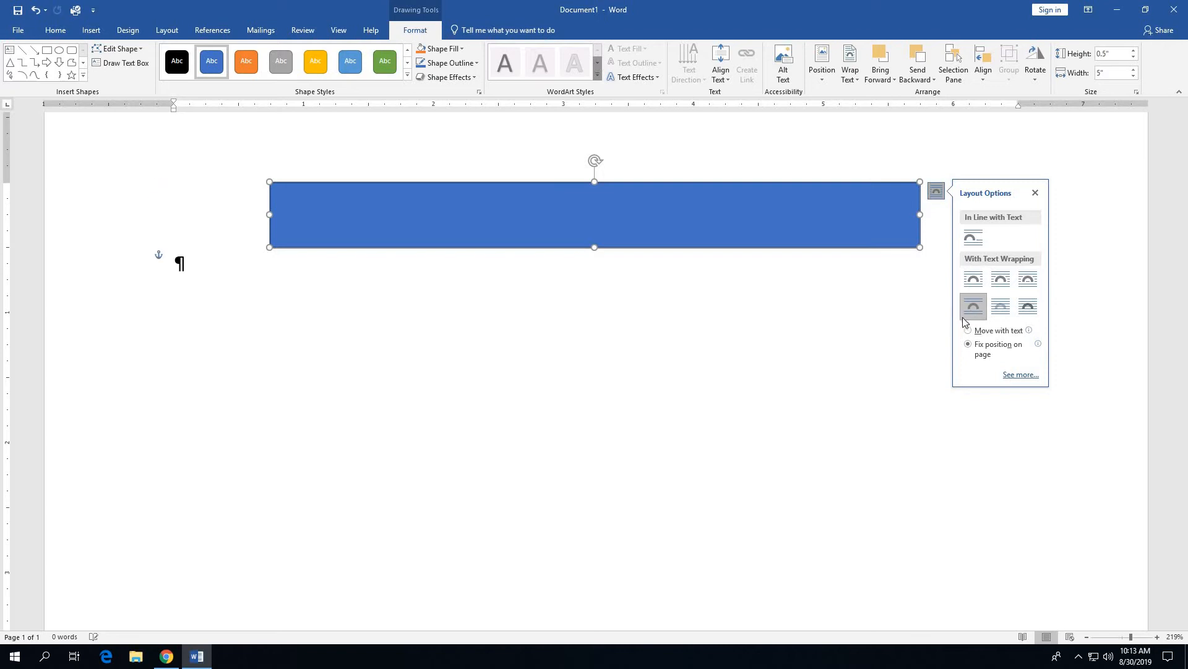
click(1038, 194)
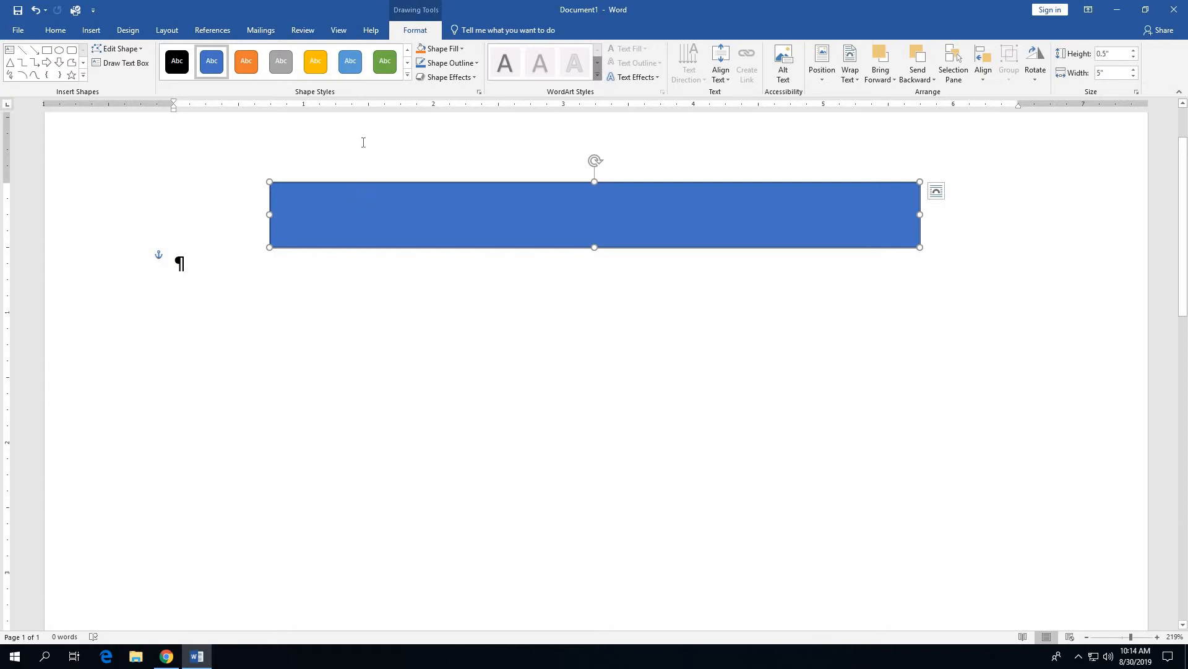
- Apply the orange gradient theme style from the fifth row to the rectangle and color its outline with the gold theme color
click(407, 77)
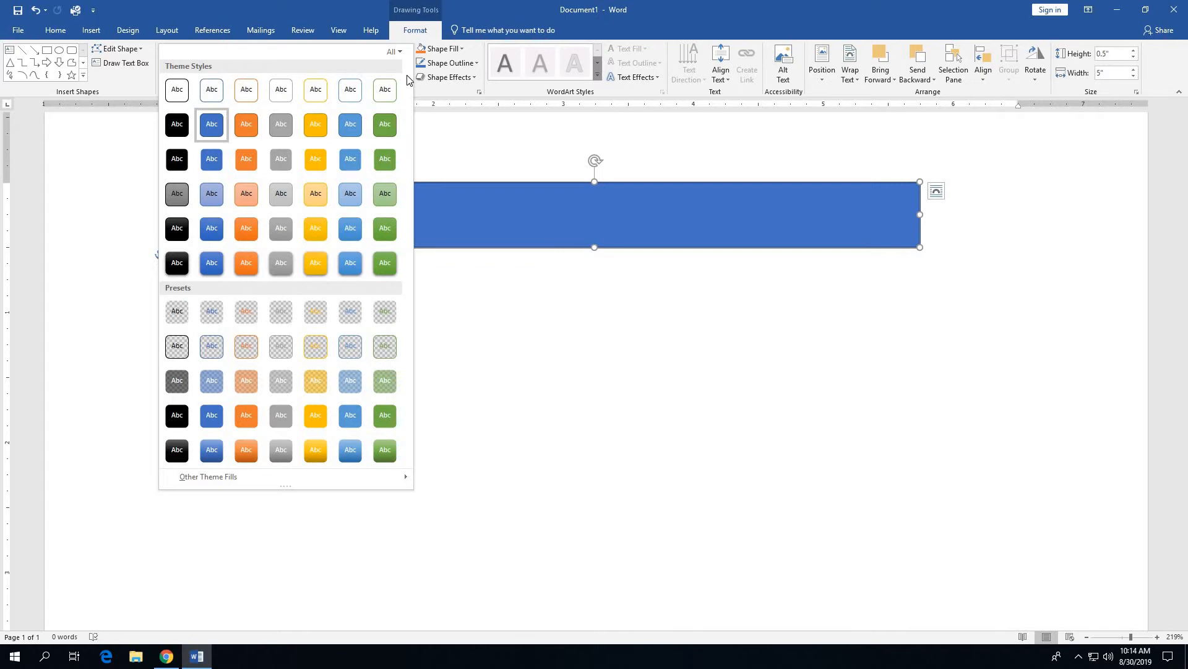
click(248, 233)
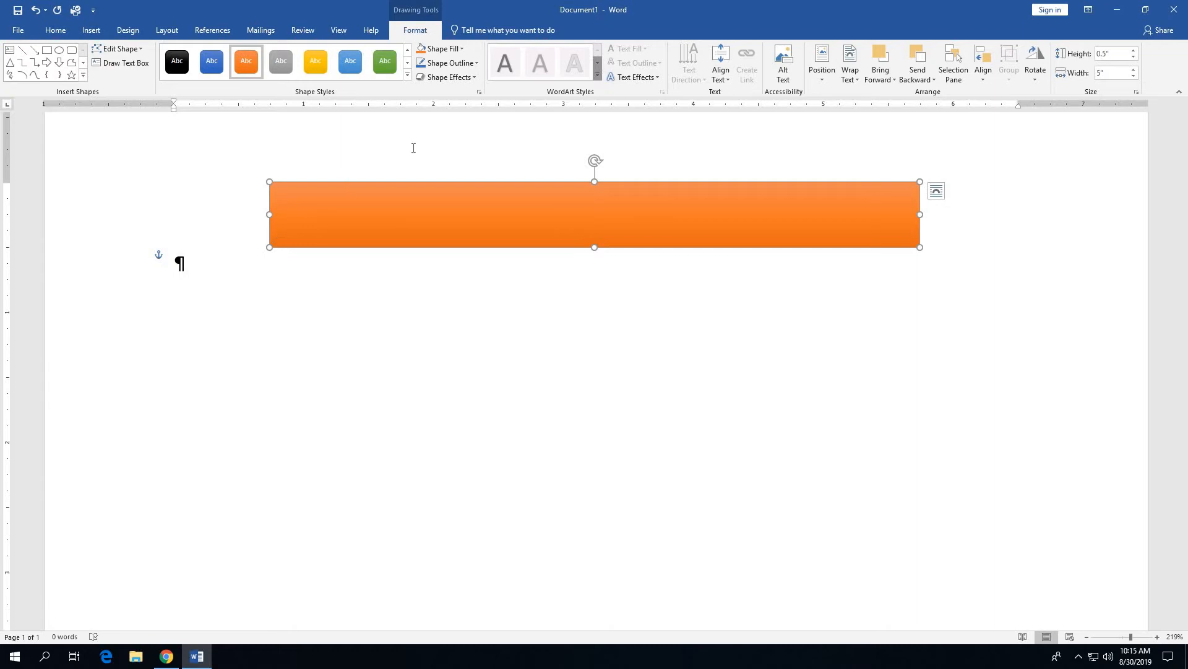
click(448, 61)
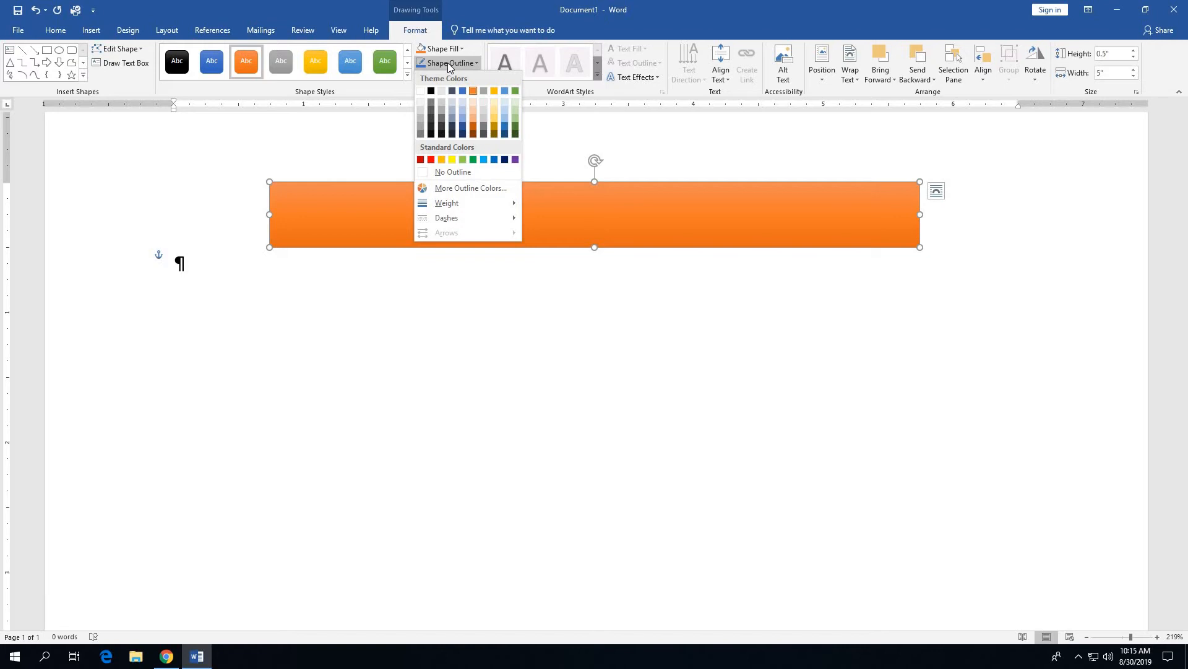
click(495, 91)
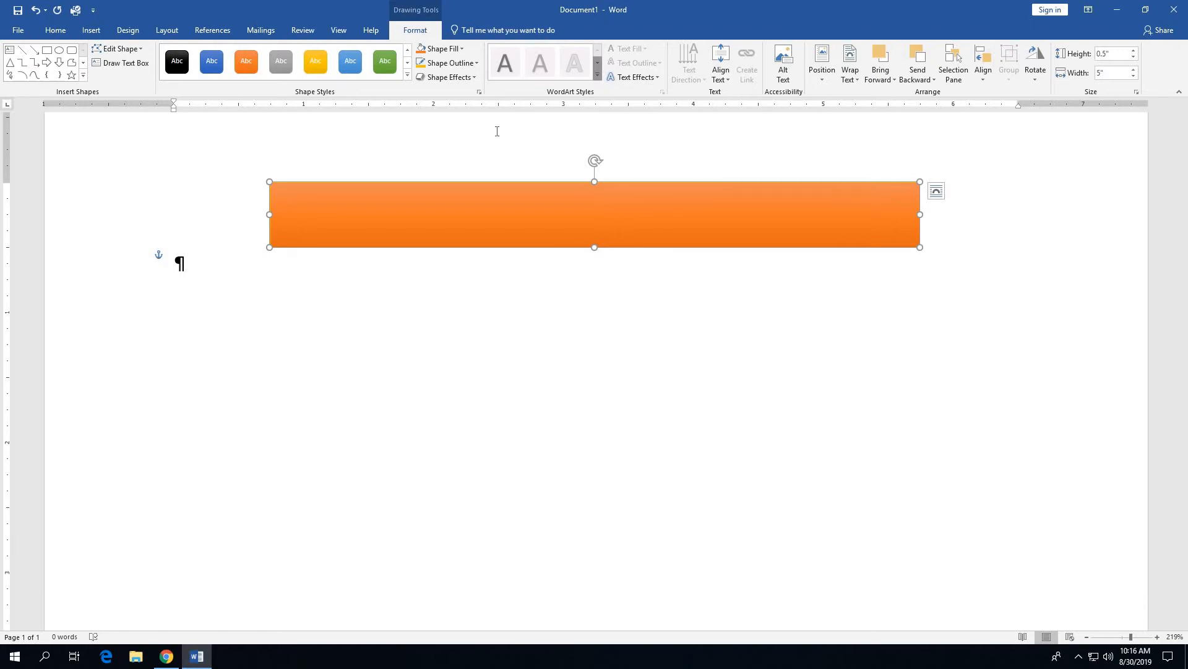
- Add the thinnest gold glow variation to the rectangle
click(458, 79)
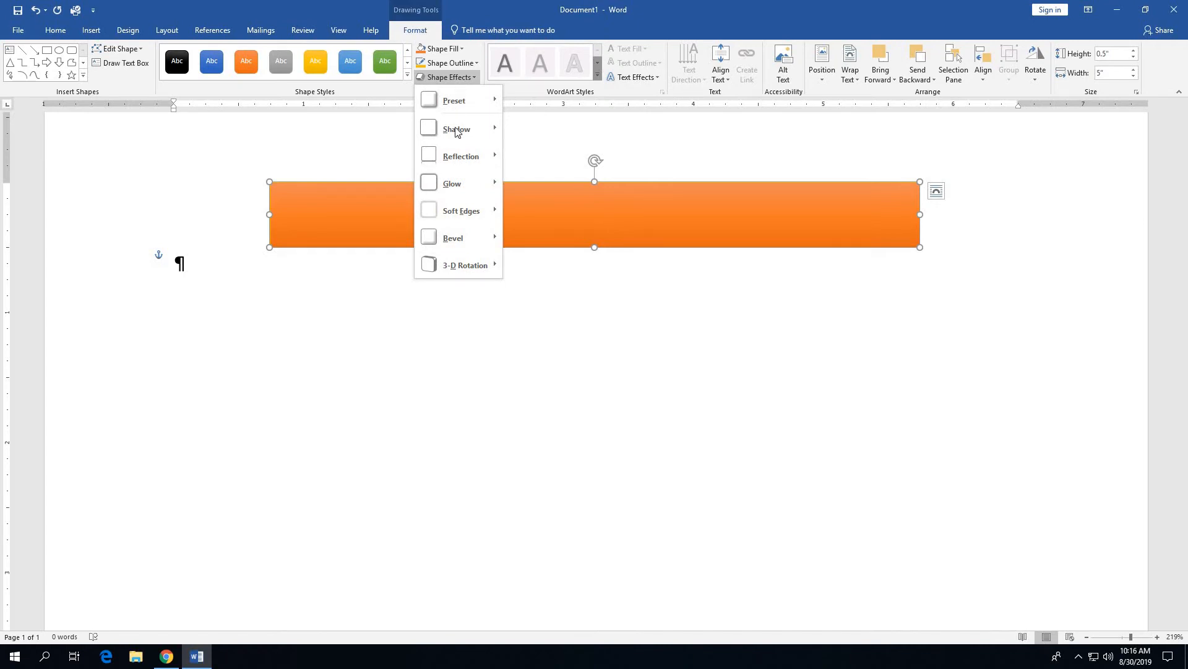
mouse_move(452, 183)
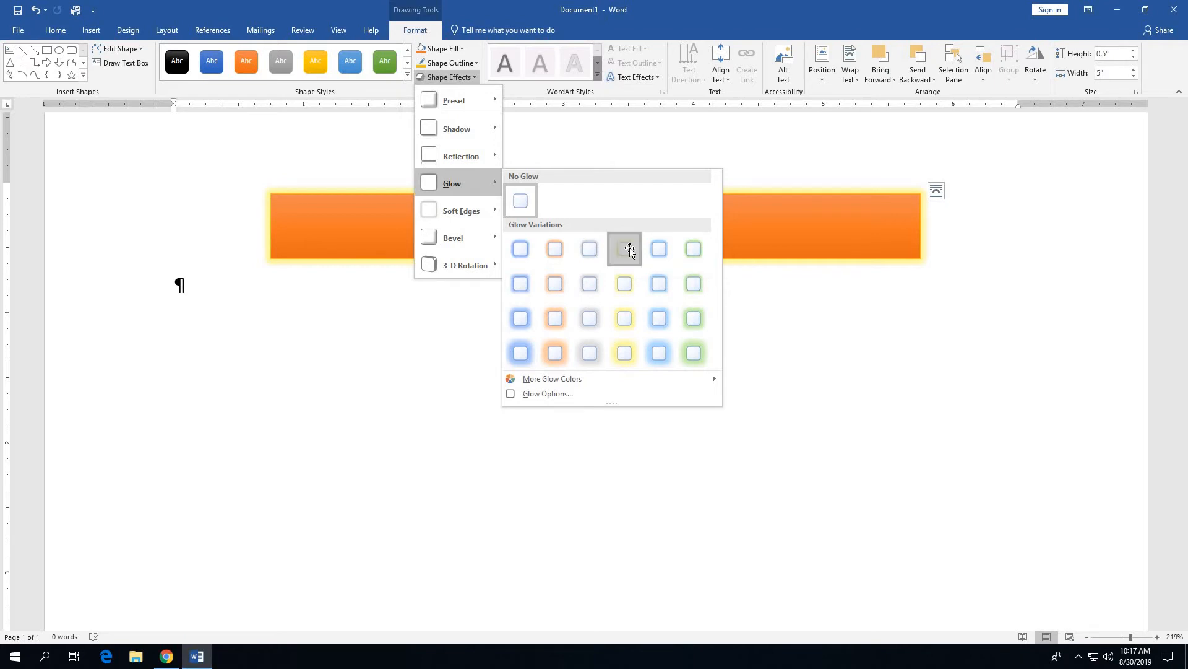
click(629, 251)
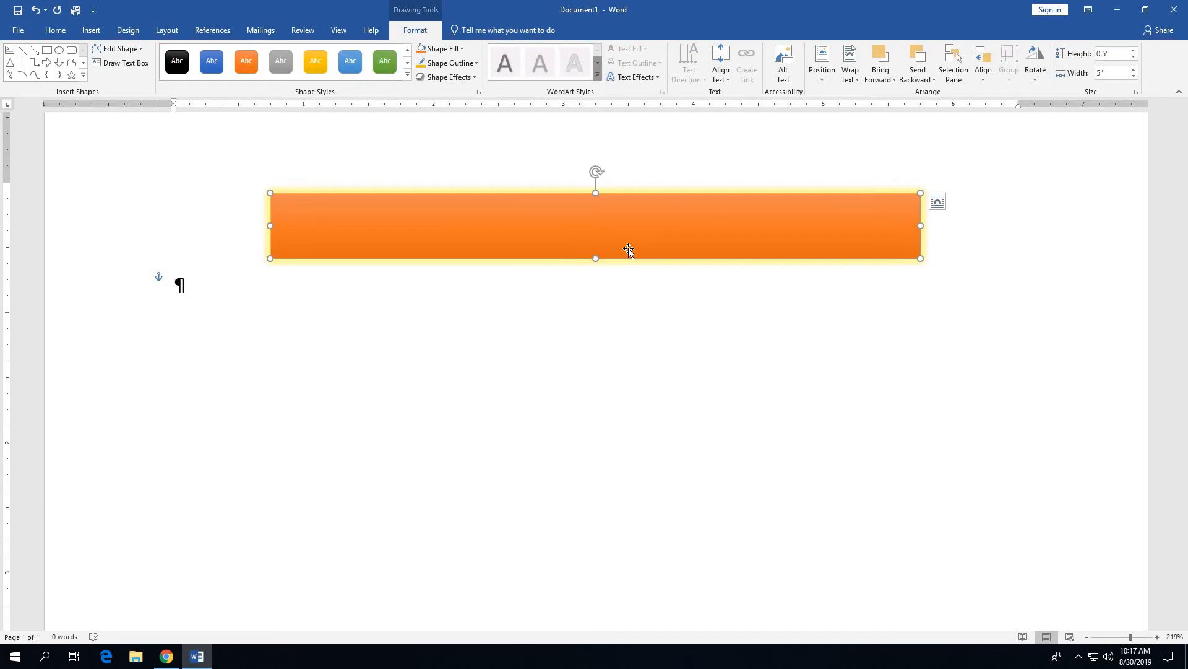
- Add the text "Sunset State College" inside the rectangle
right_click(583, 220)
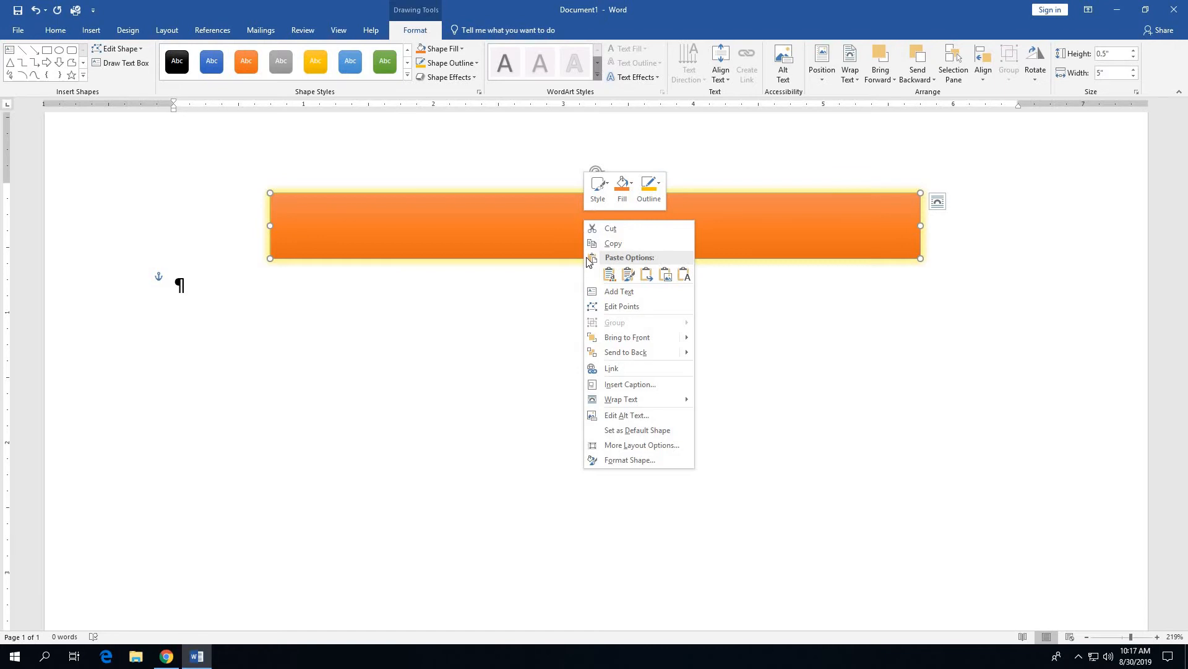
click(606, 293)
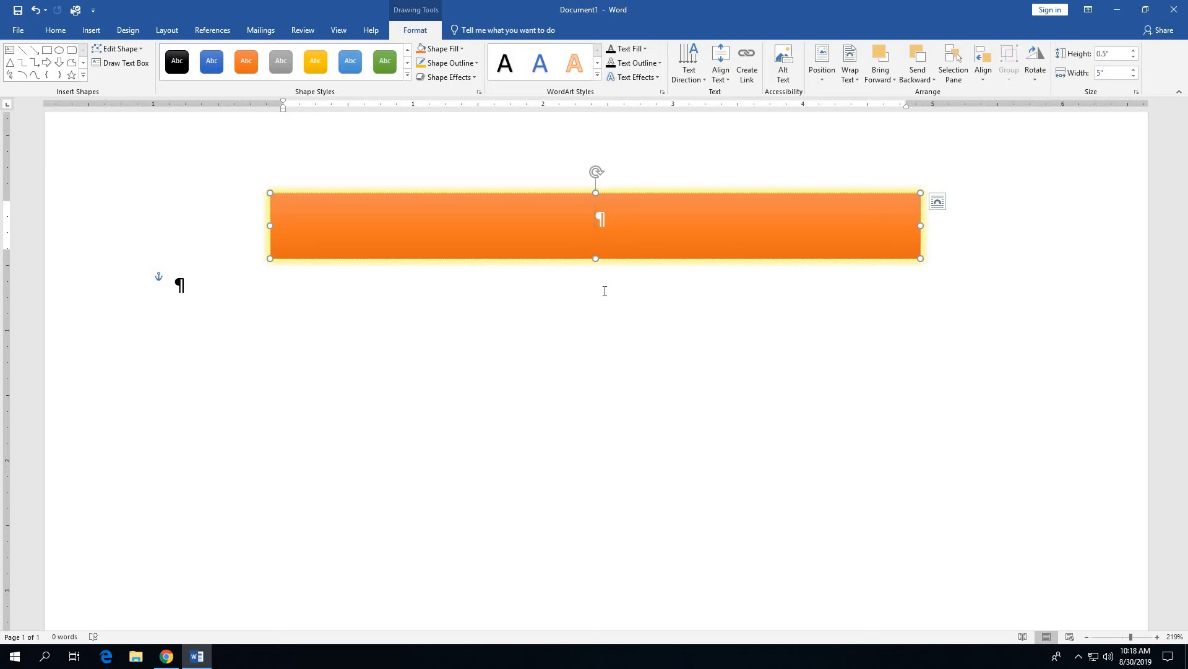
text(Sunset State Co)
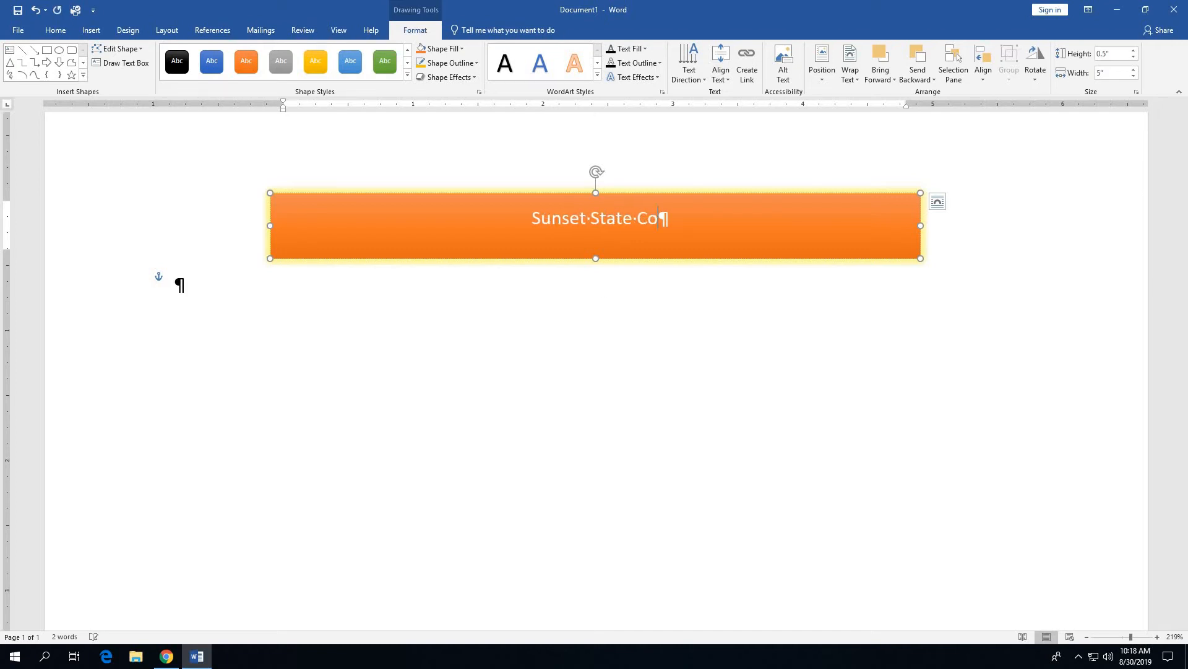
text(llege)
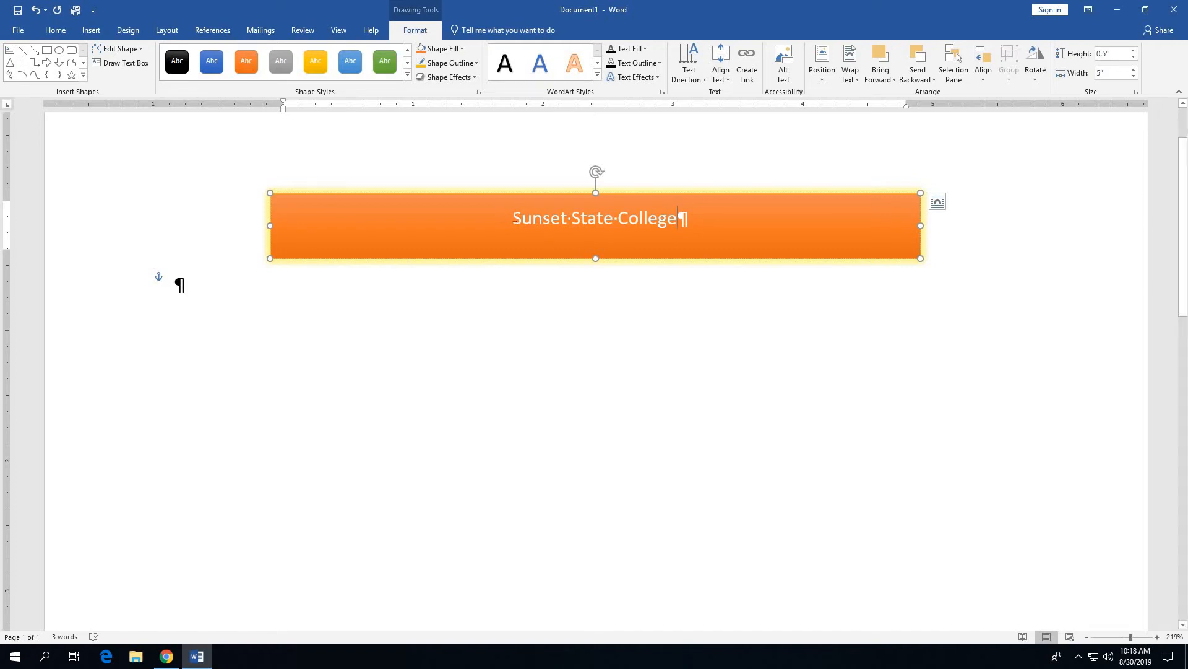
- Increase the font size of the "Sunset State College" text in the rectangle to 12
drag(516, 218, 661, 233)
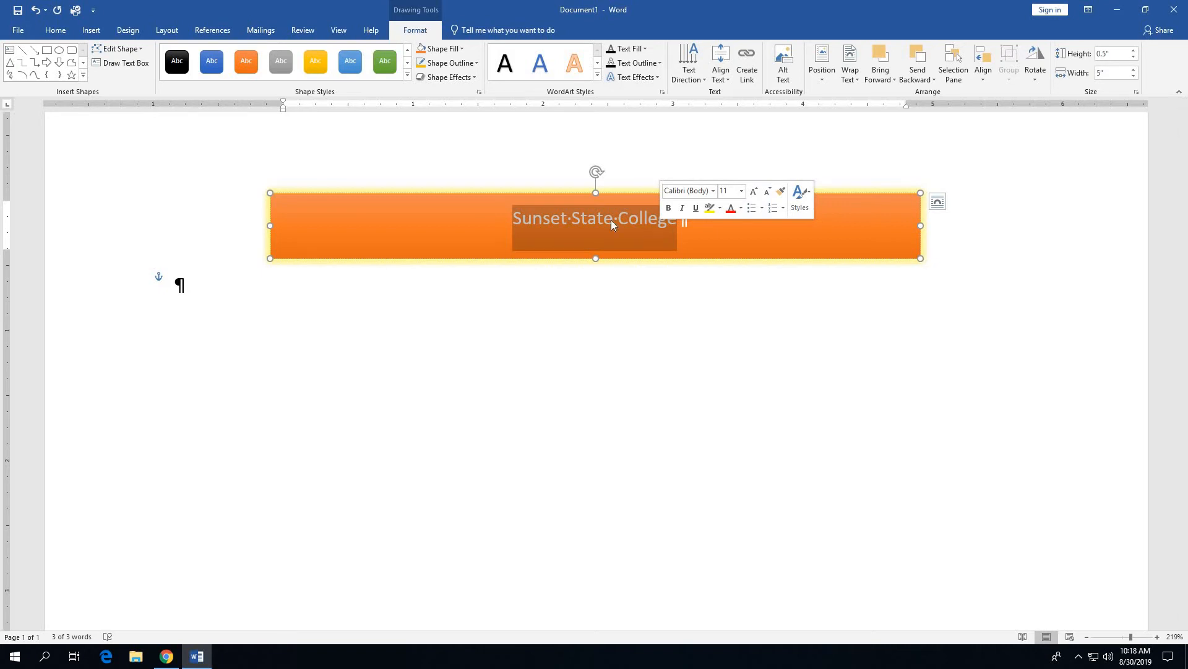
click(62, 34)
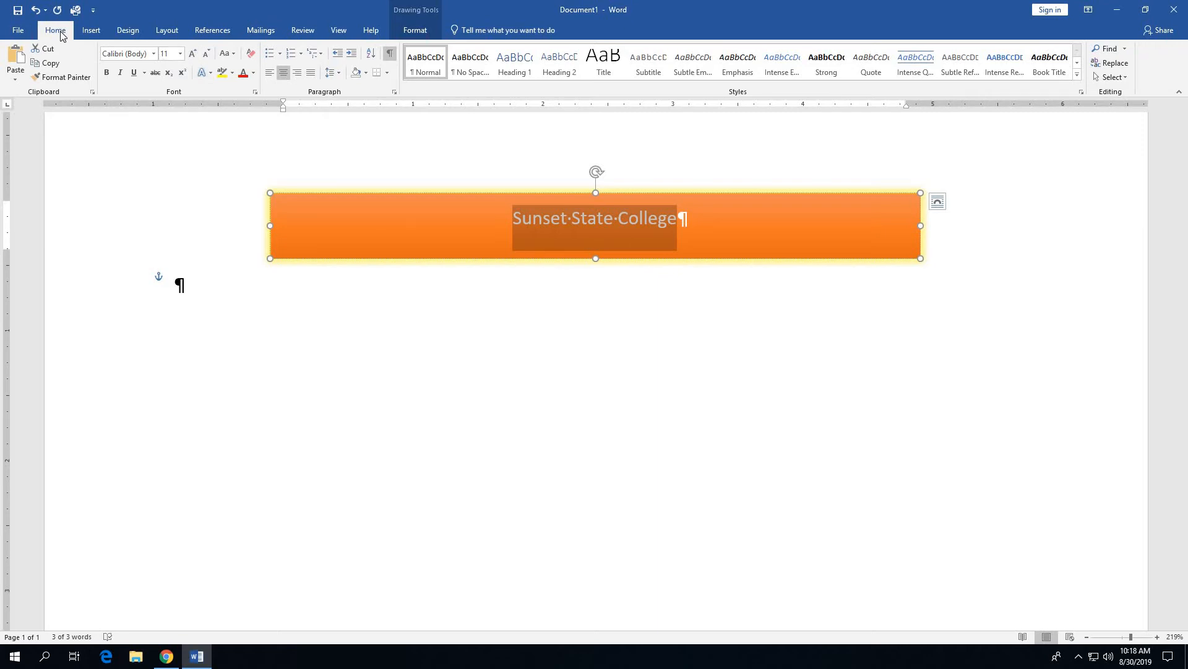
click(192, 53)
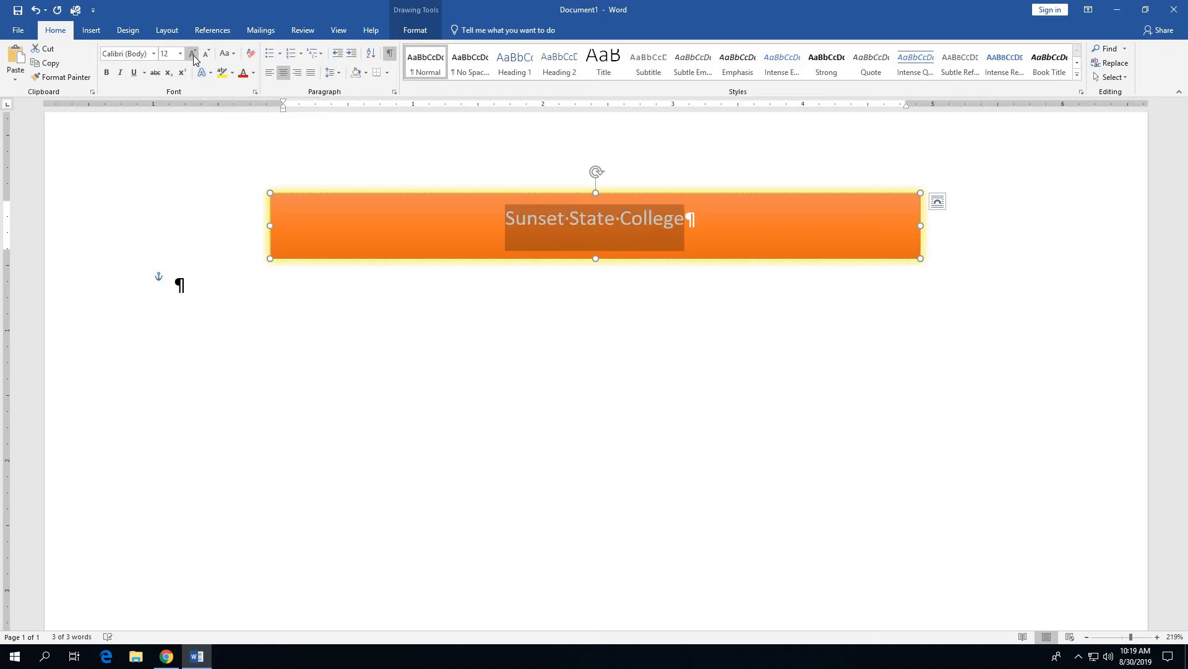
- Increase the "Sunset State College" text in the rectangle to font size 24 and make it bold
click(193, 55)
click(193, 54)
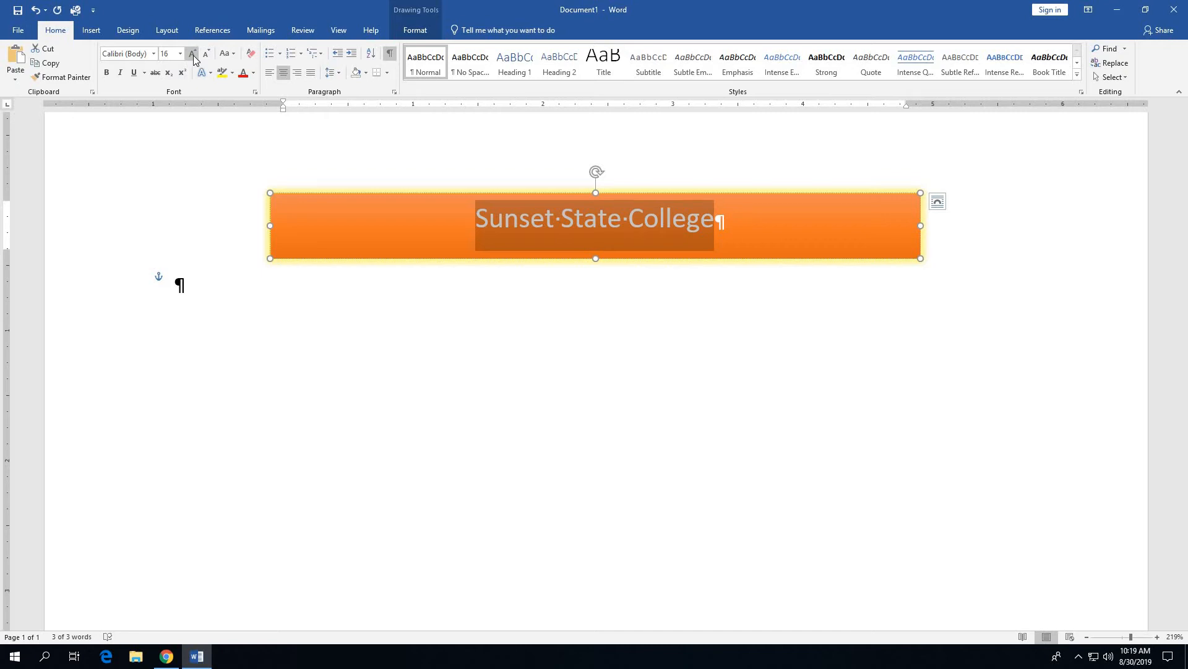
click(194, 54)
click(193, 55)
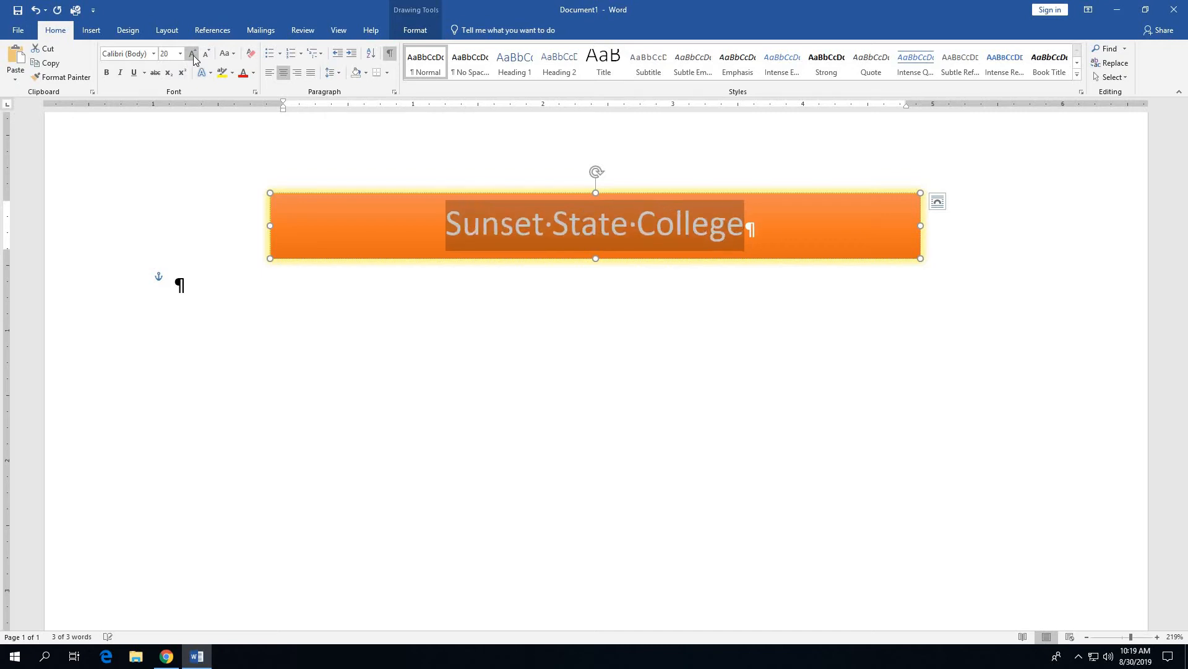
click(193, 54)
click(193, 55)
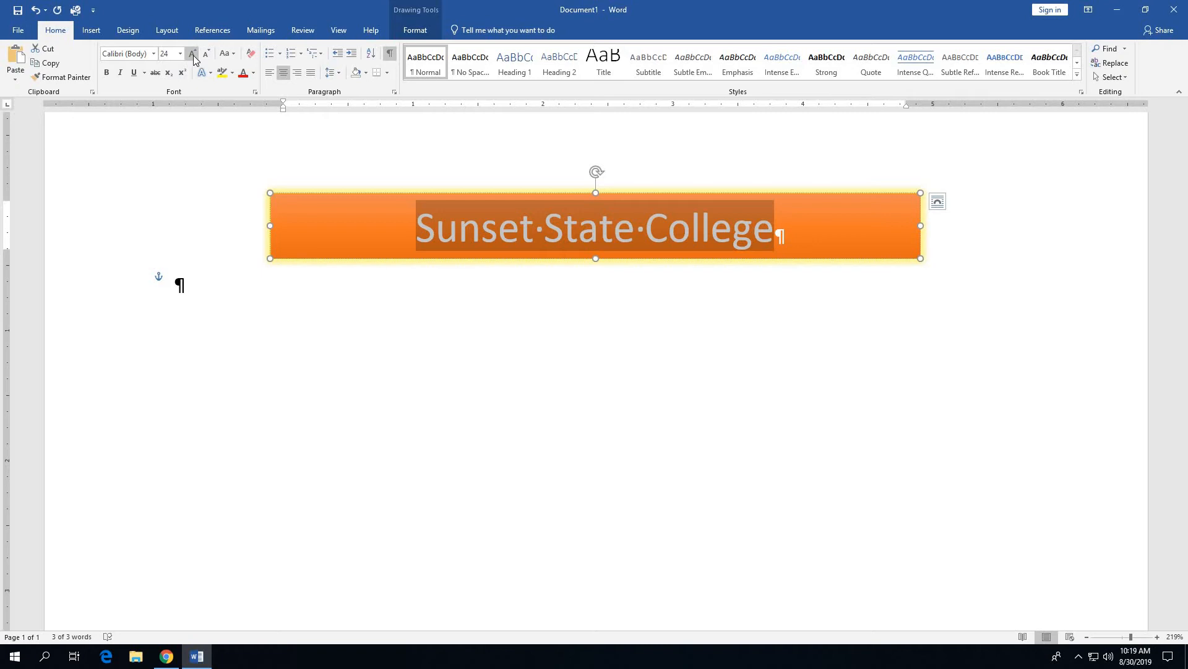
click(107, 74)
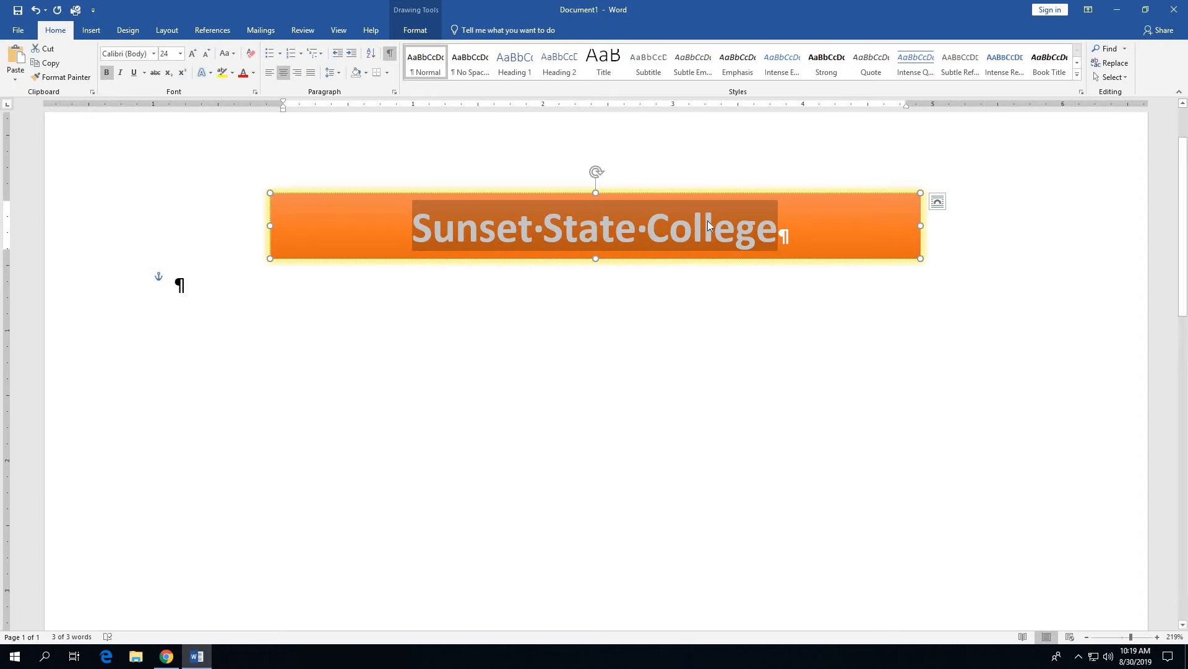
click(768, 235)
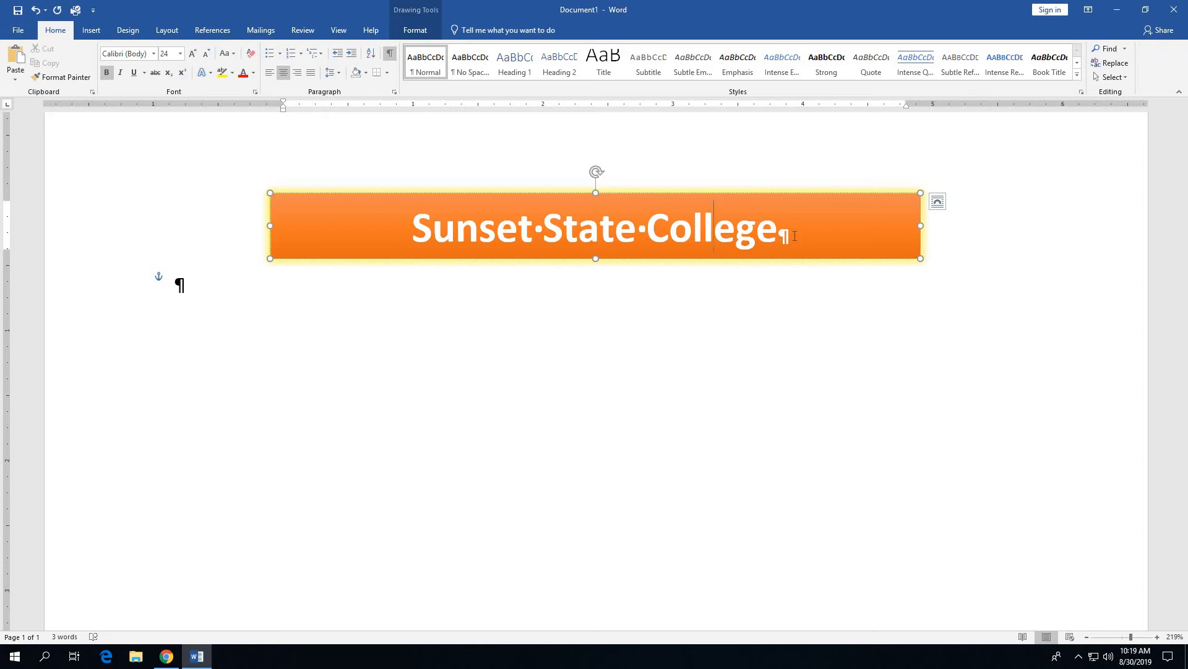
- Save the document as SC_WD_3_SunsetStateLetterhead in the Word folder inside CPSI1003 on the H: drive
click(18, 13)
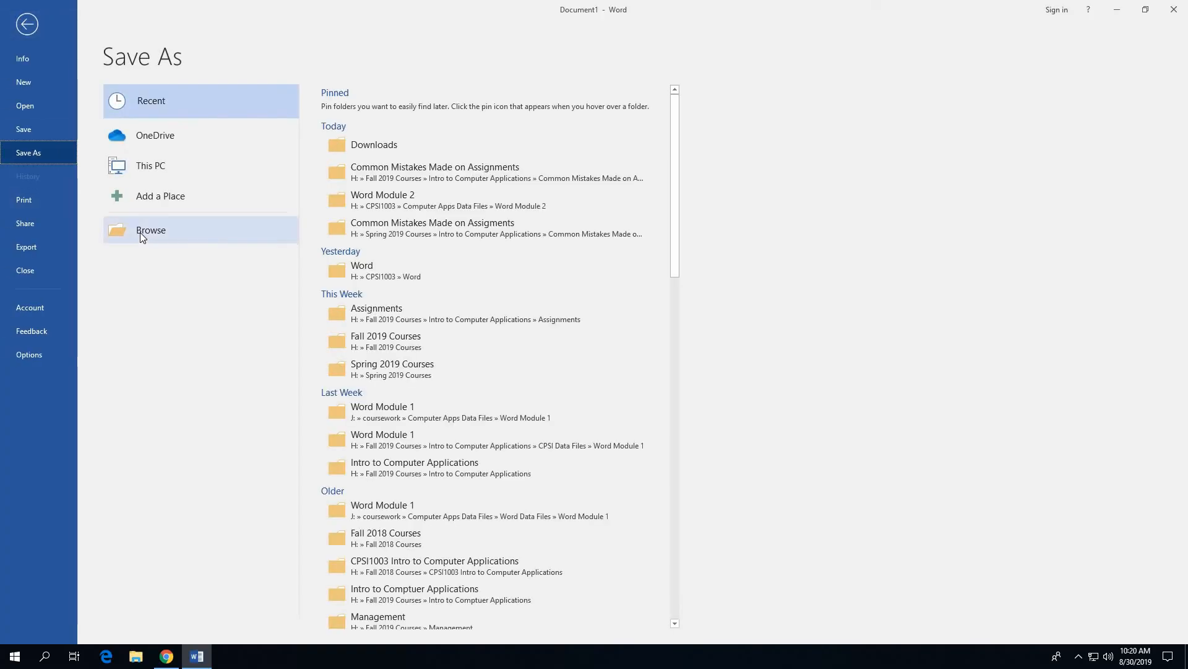
click(140, 231)
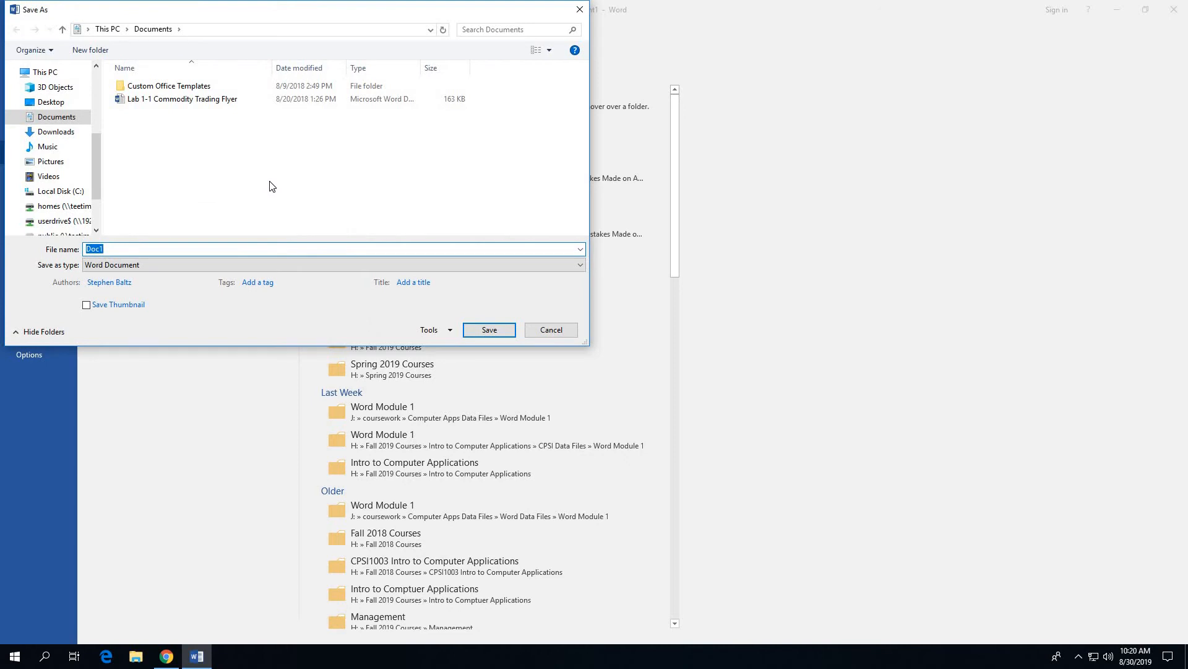
text(Sc)
text(C)
text(_WD)
text(_3_Sunset)
text(Stat)
text(eLetterh)
text(ead)
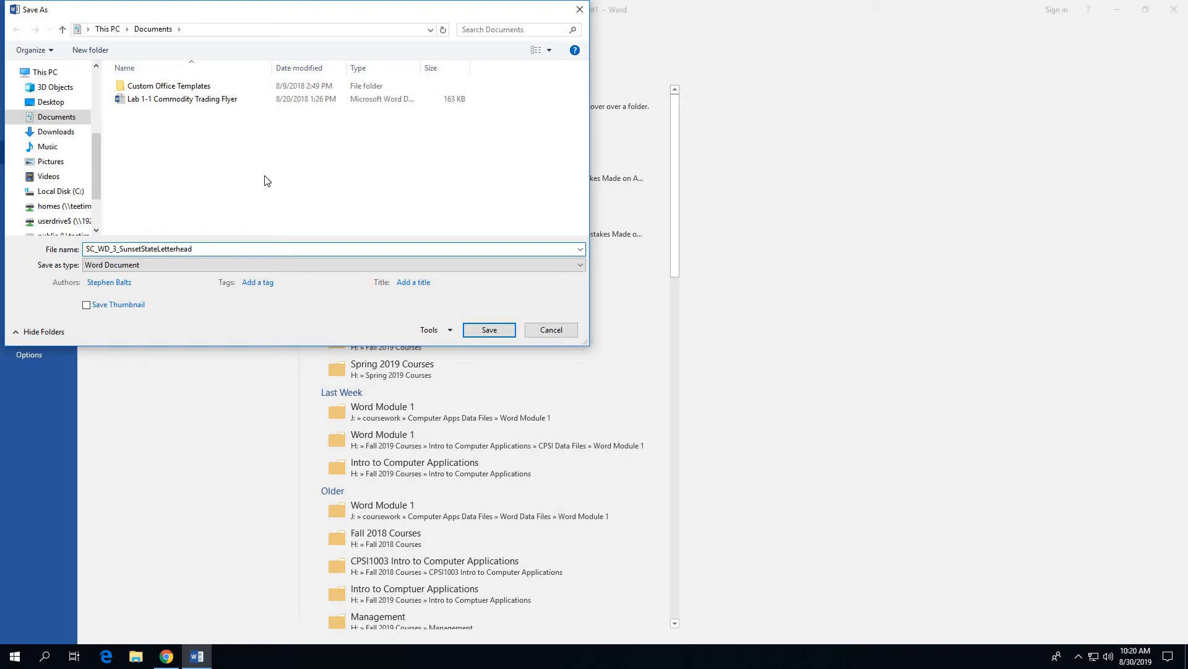
click(60, 206)
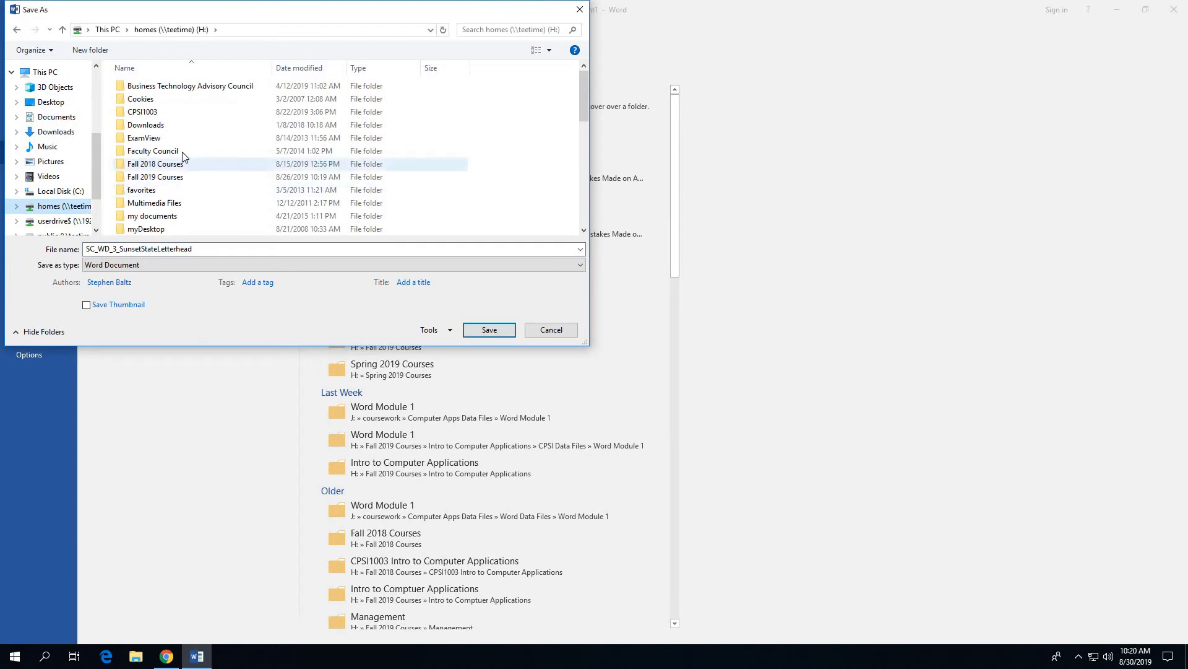
double_click(168, 111)
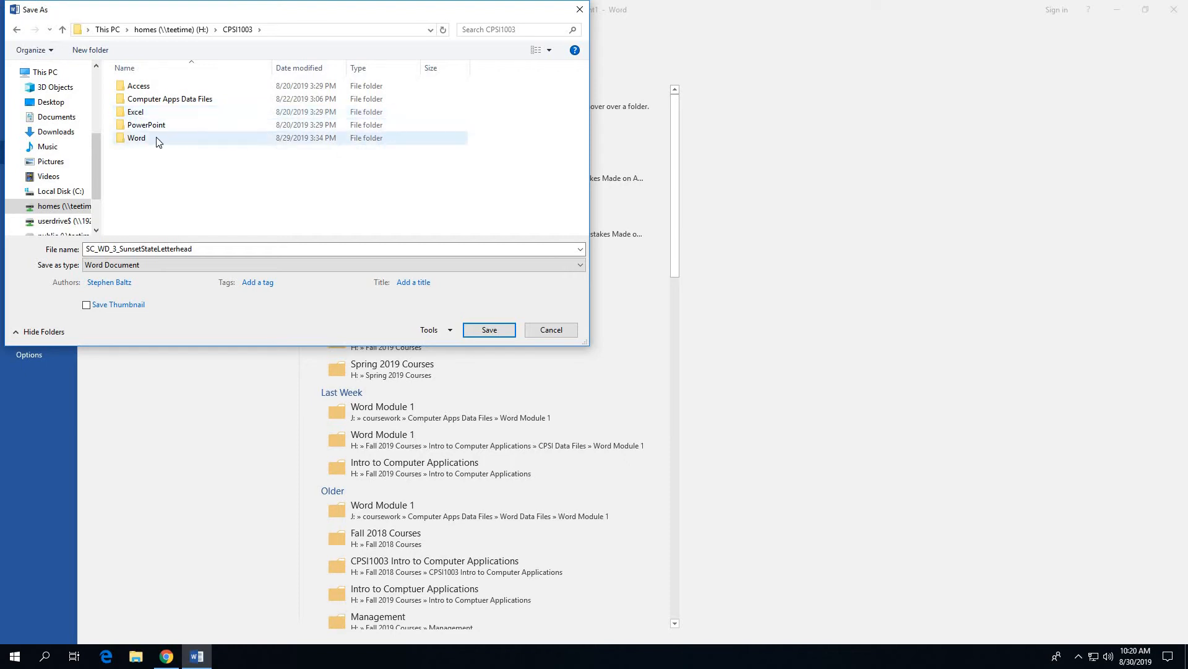
double_click(155, 138)
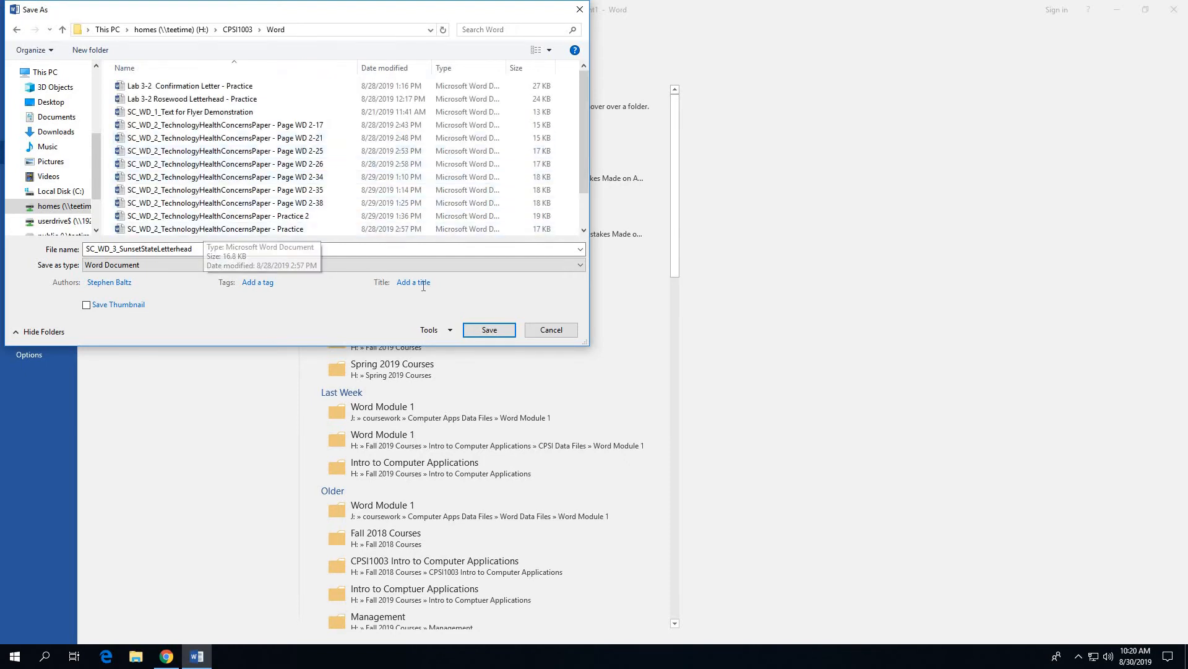
click(489, 330)
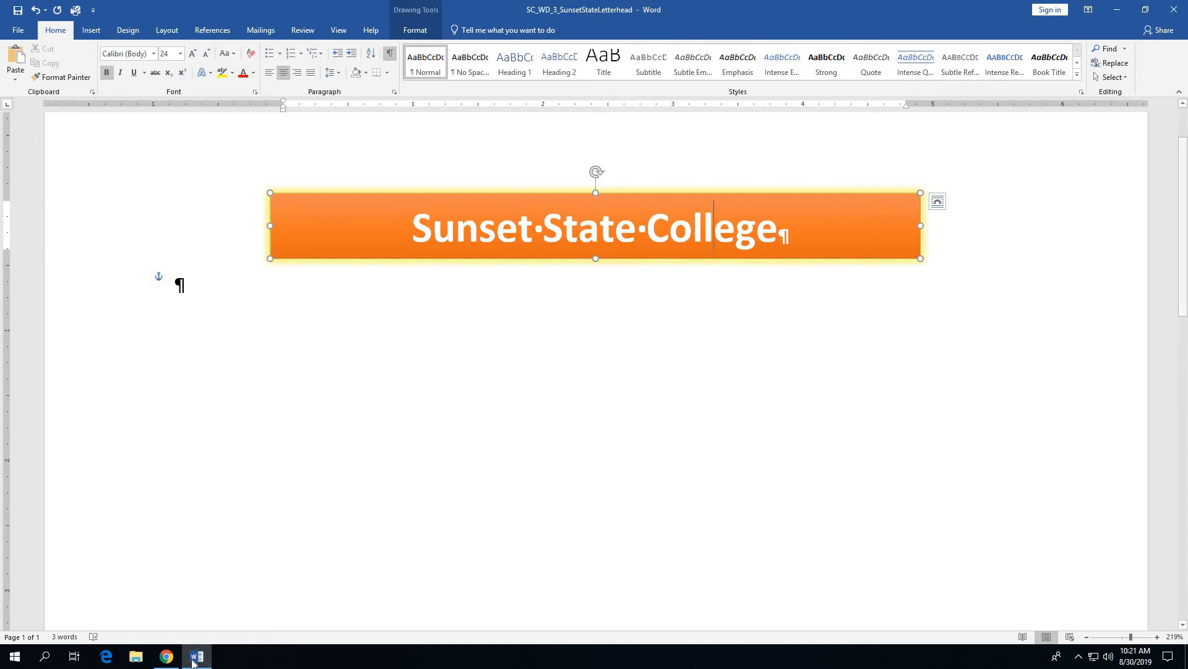
- Switch to Chrome and open Word Module 3 Assignment 1 from the activities of CPSI1003 section 90
click(167, 661)
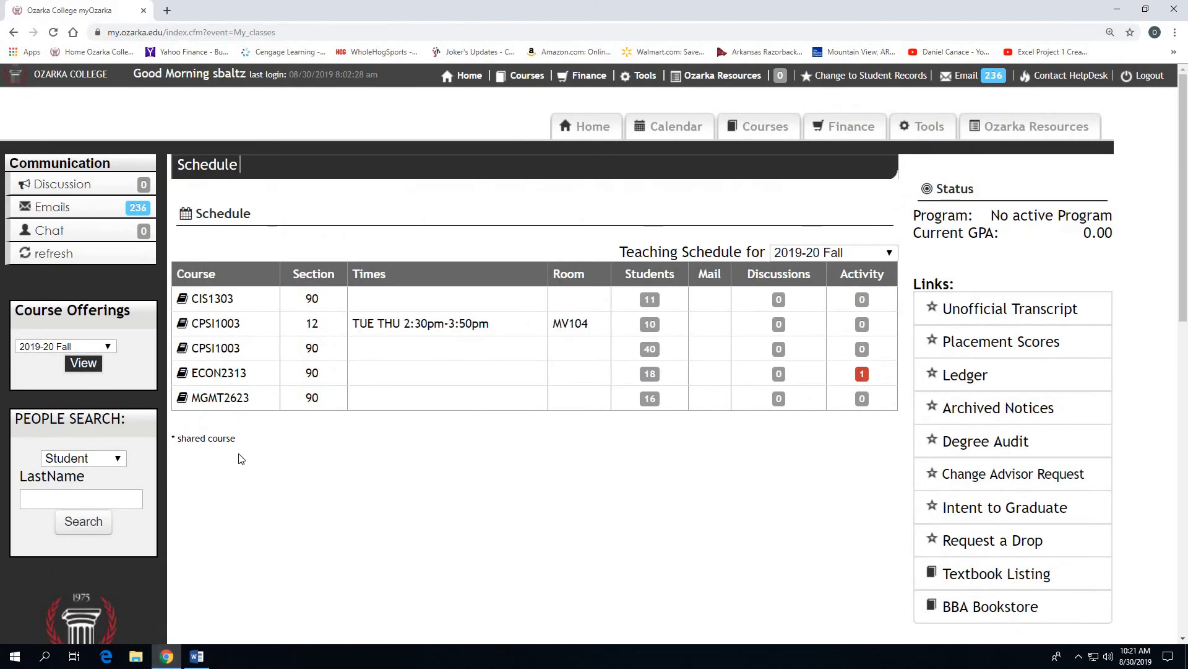
click(216, 352)
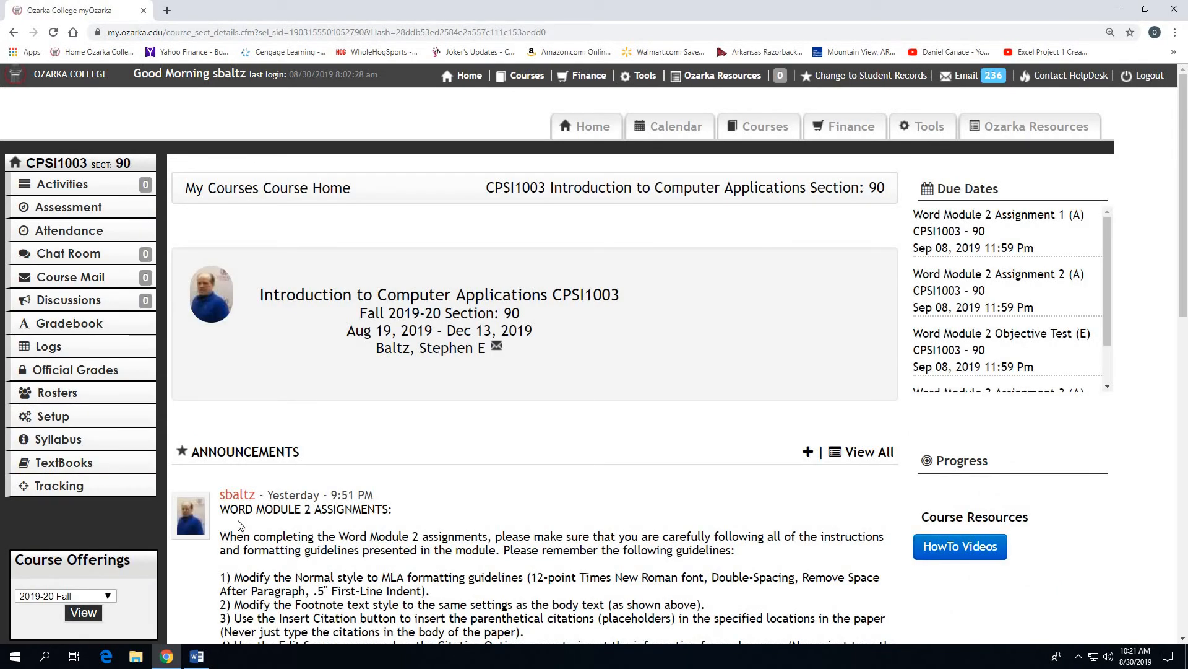
click(71, 190)
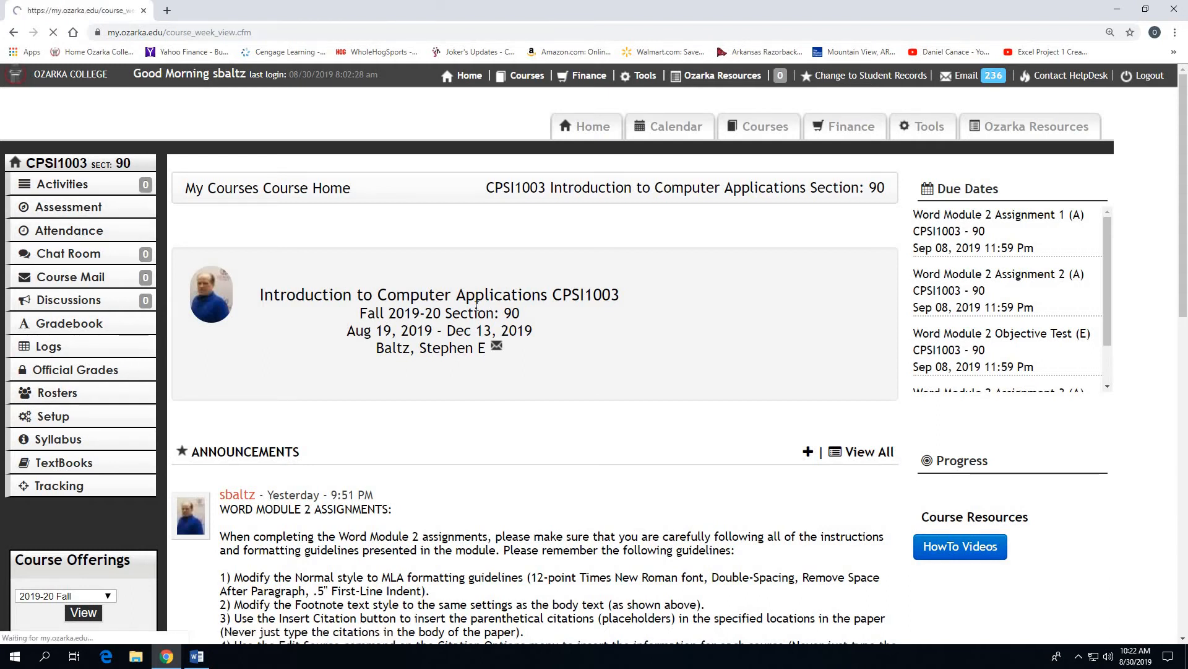
scroll(476, 305, down, 5)
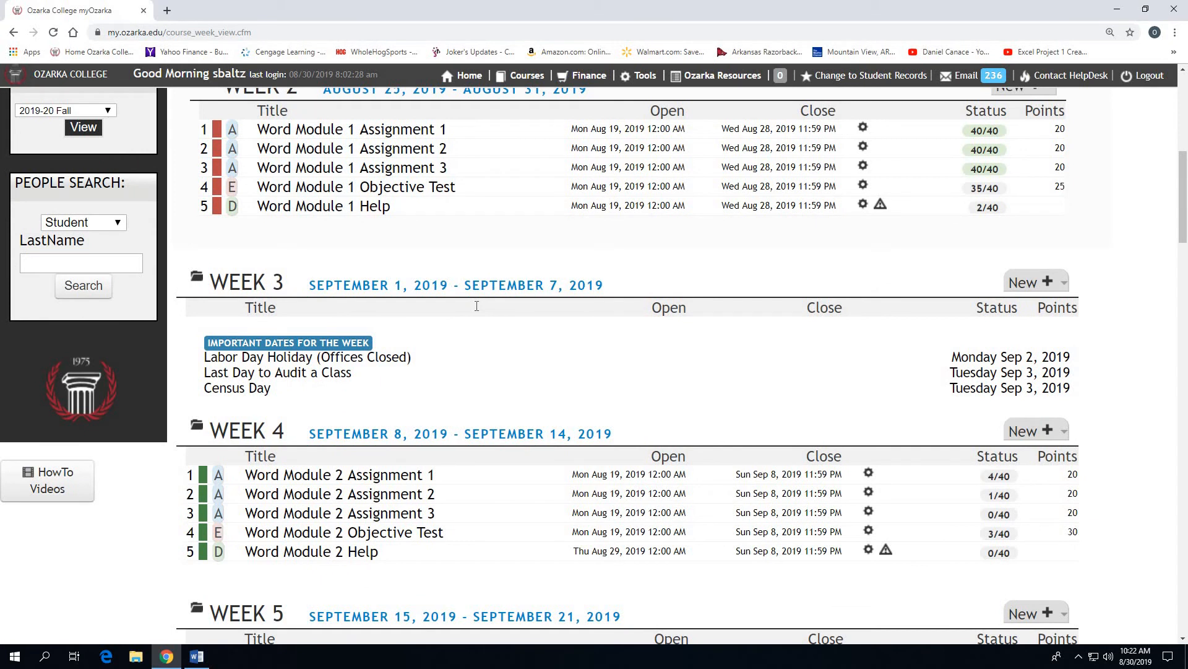
scroll(474, 308, down, 2)
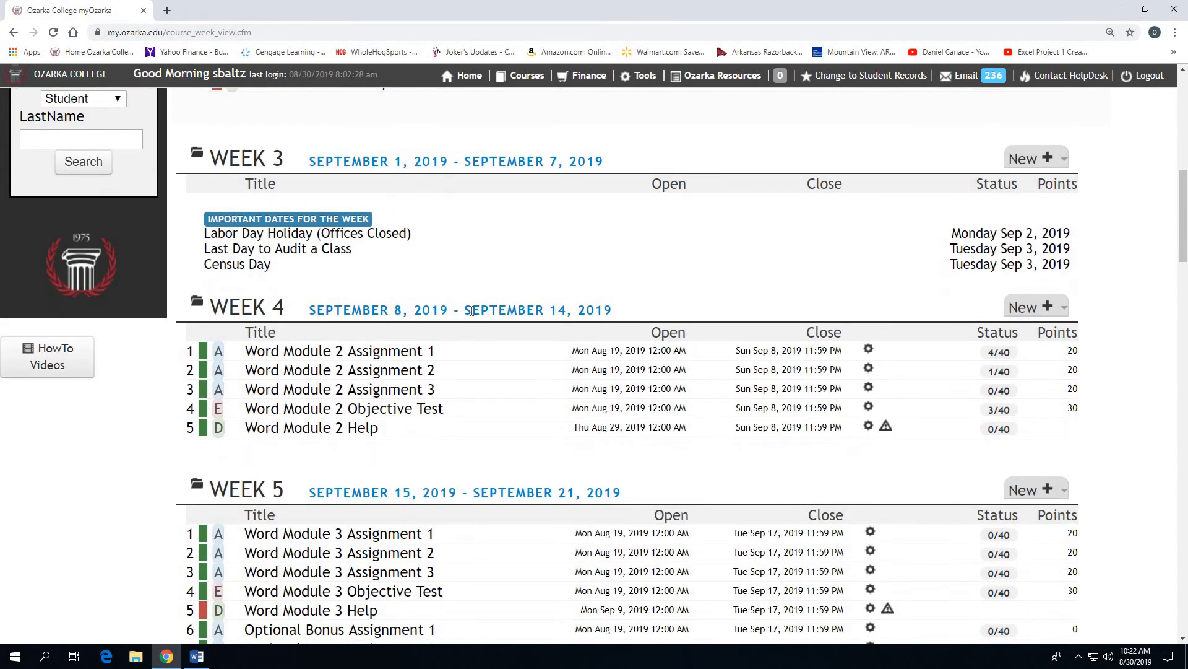
scroll(472, 311, down, 2)
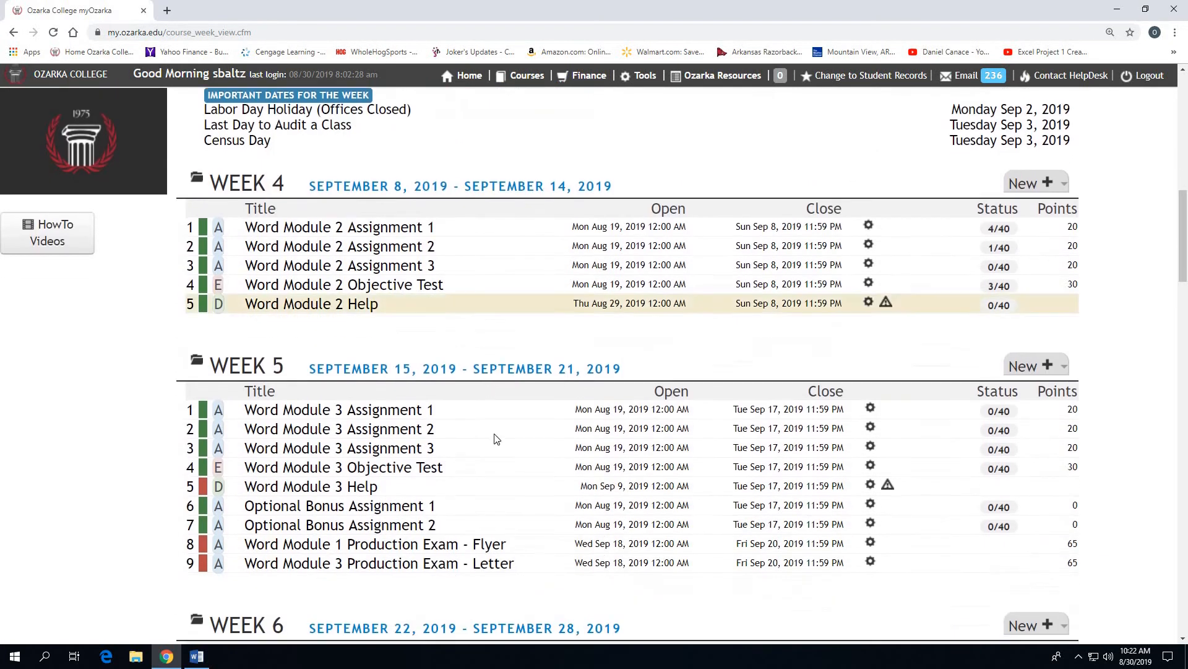
click(389, 416)
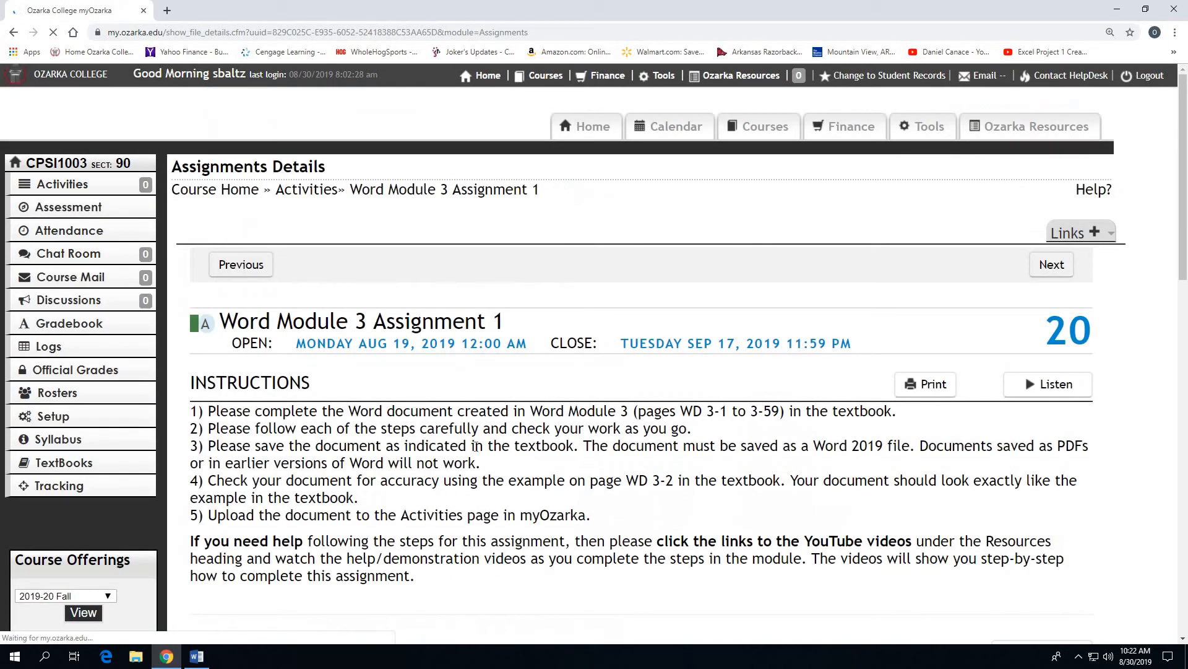
- Download the assignment's Eagle resource as a PNG image named Eagle into the H: drive's CPSI1003 Word folder
scroll(474, 444, down, 5)
scroll(474, 444, up, 3)
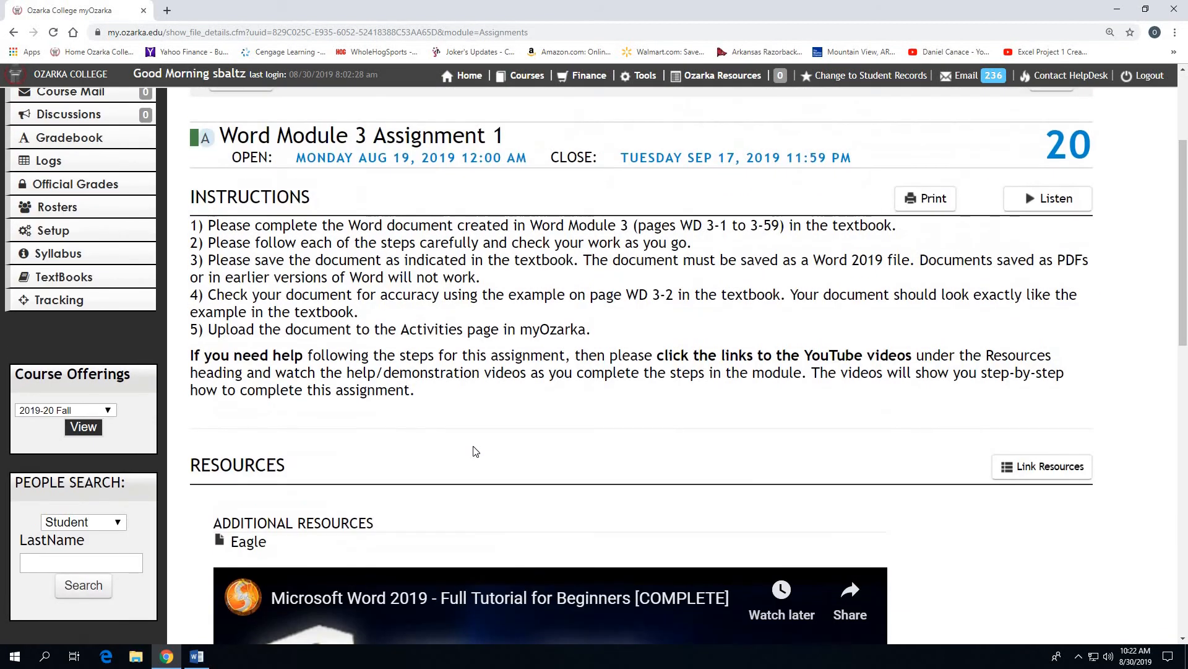
scroll(290, 478, down, 1)
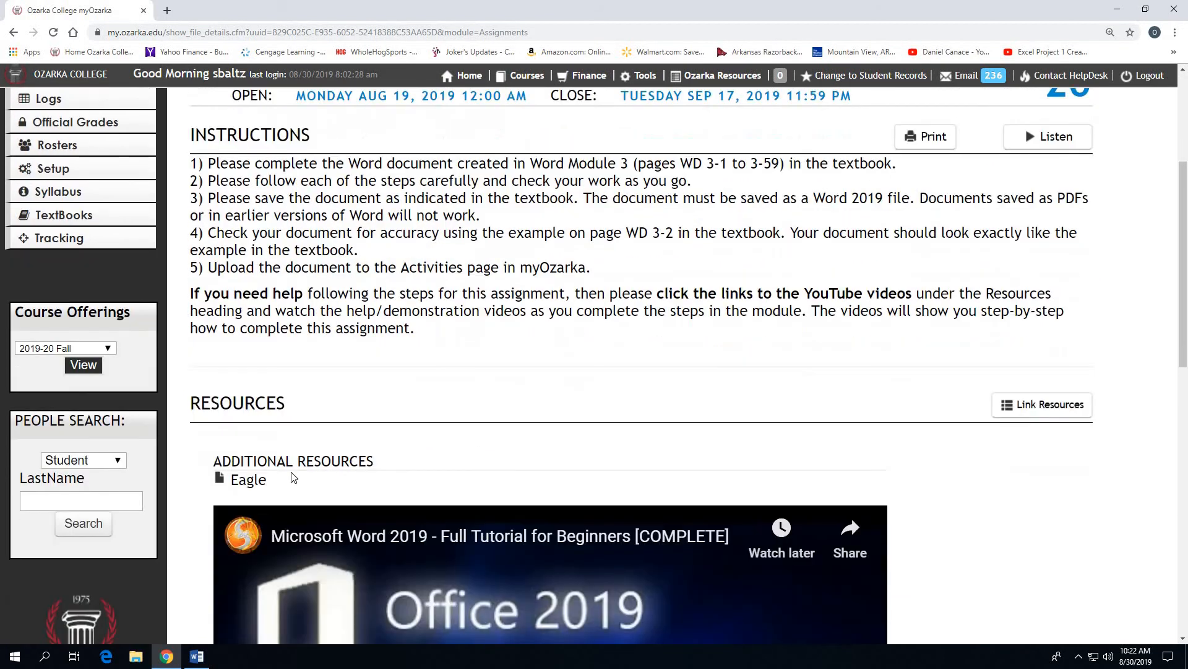
right_click(253, 484)
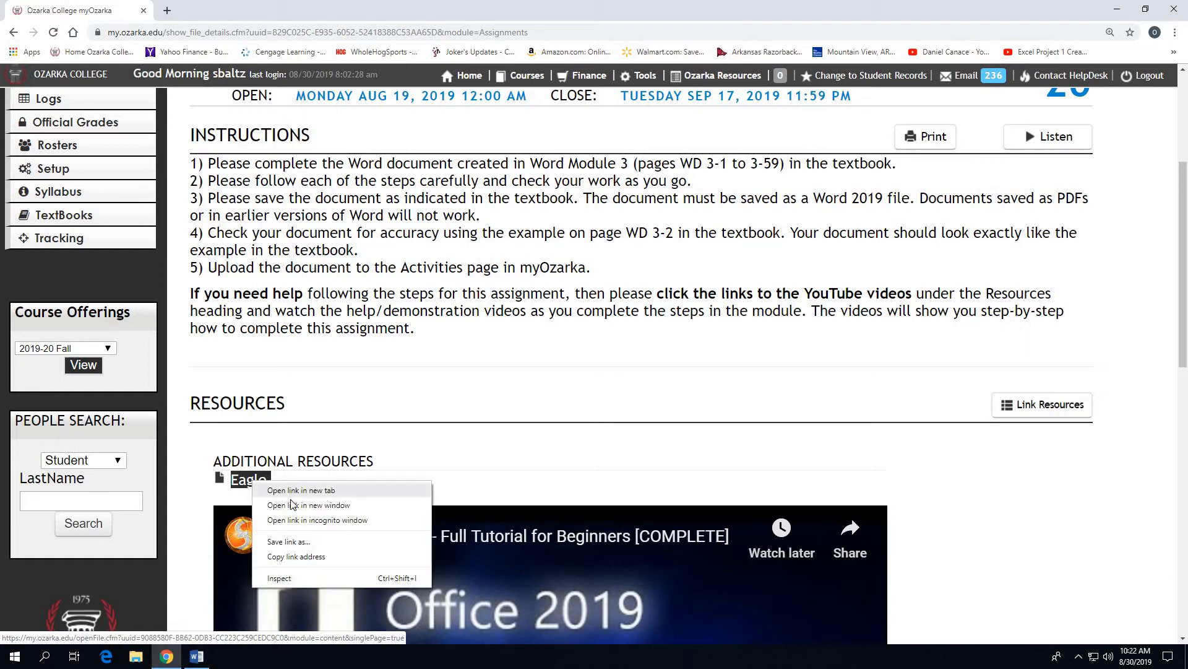
click(288, 542)
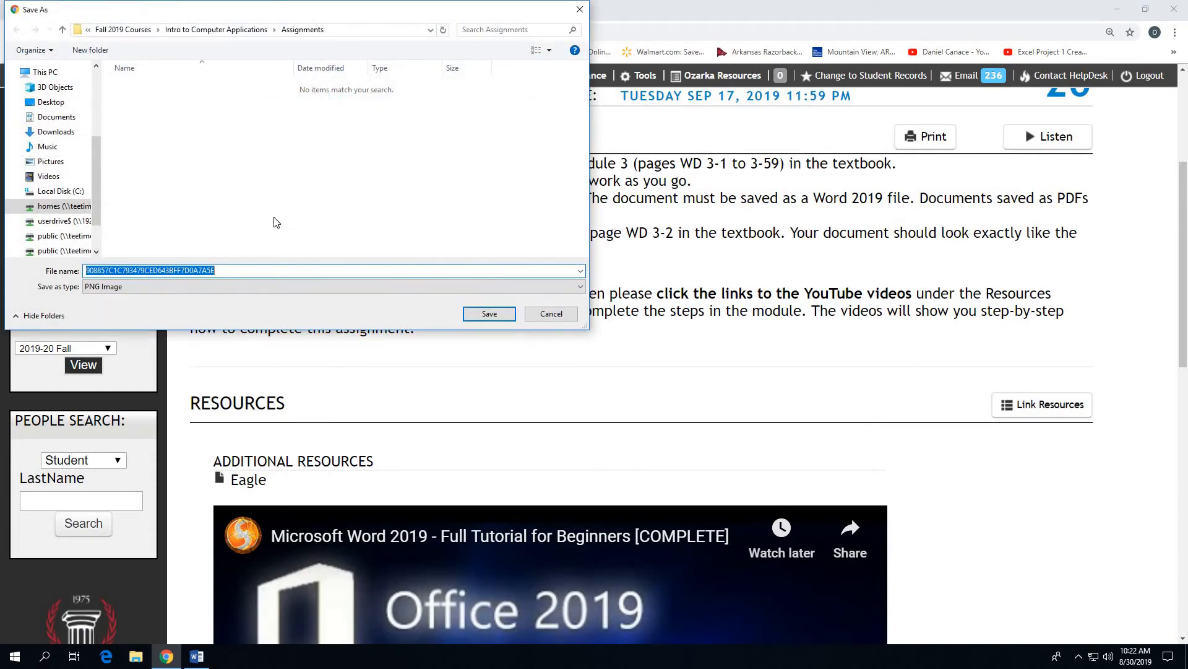
text(Eagle)
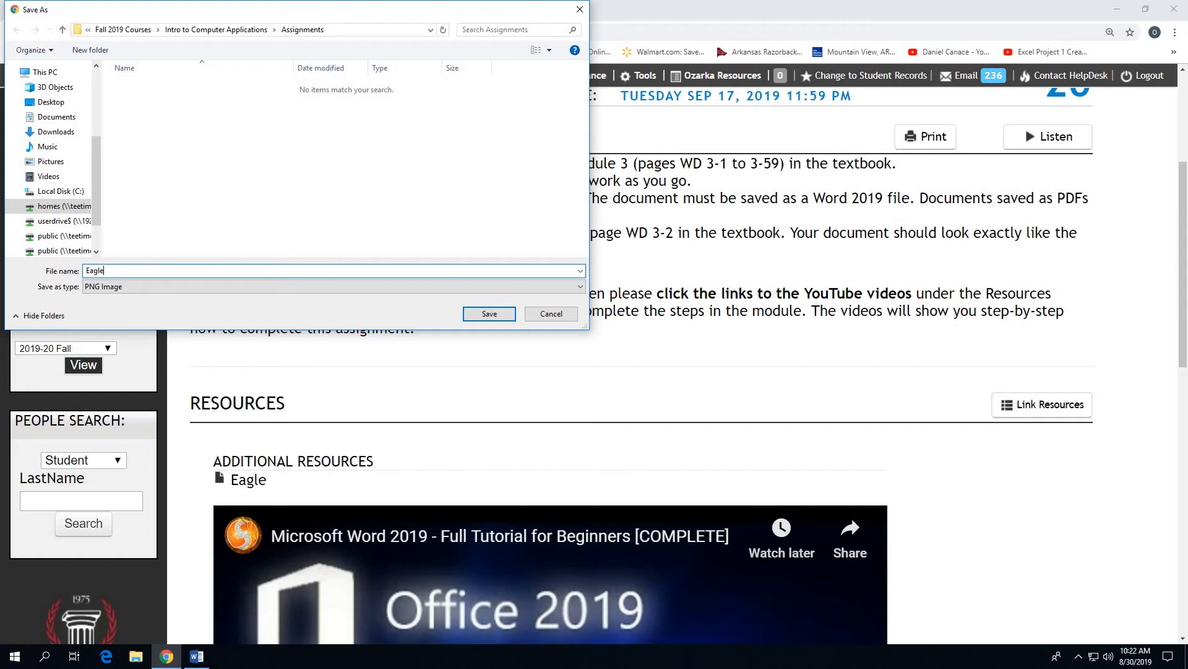
click(71, 208)
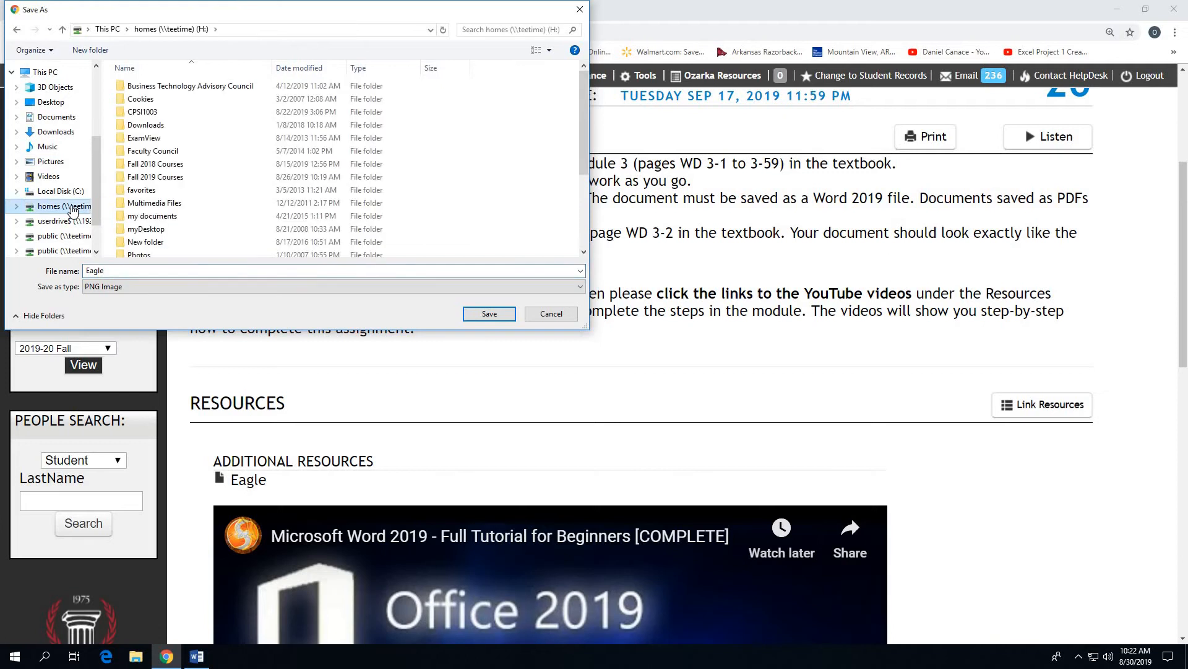
double_click(162, 113)
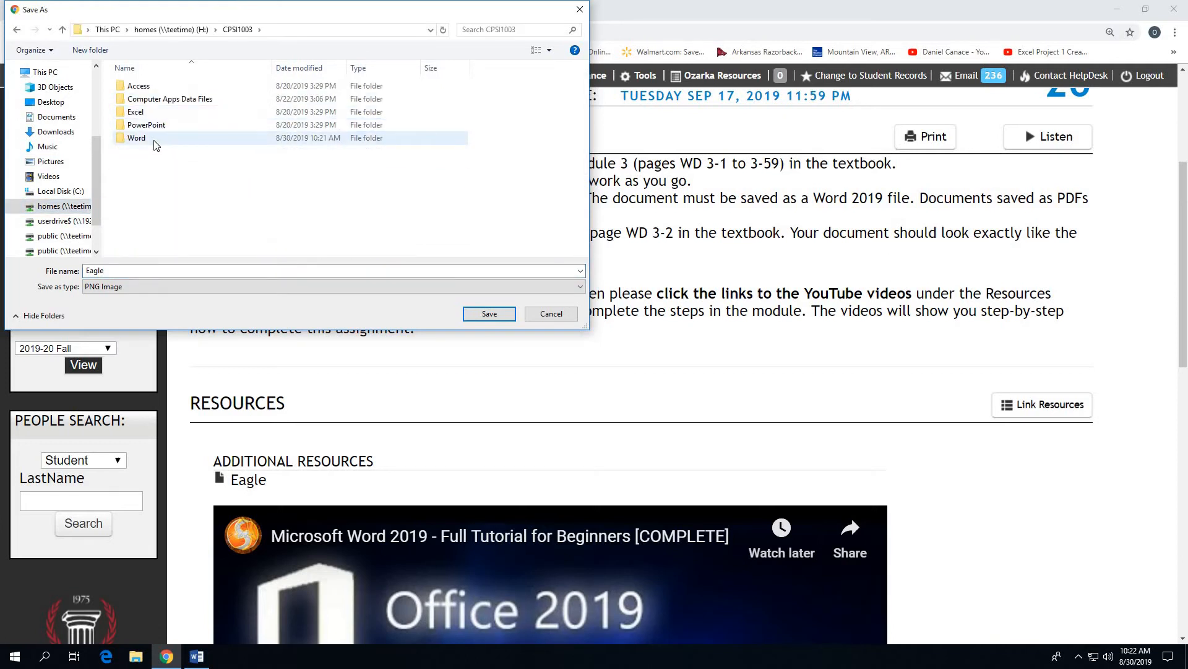
double_click(155, 142)
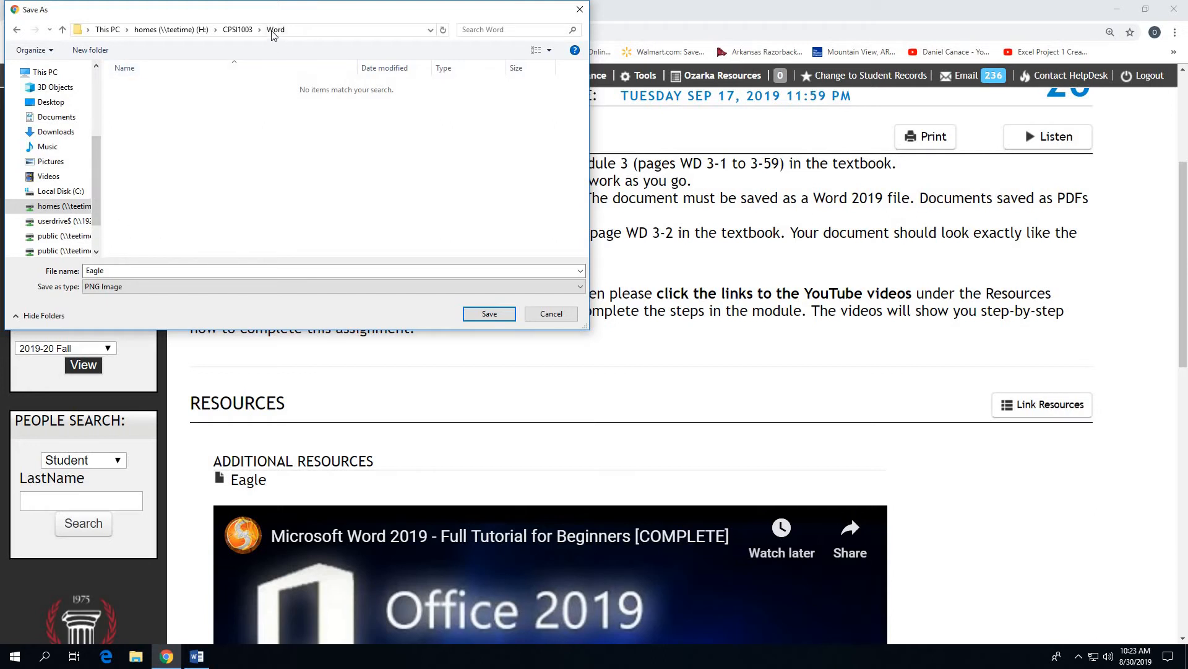
click(475, 317)
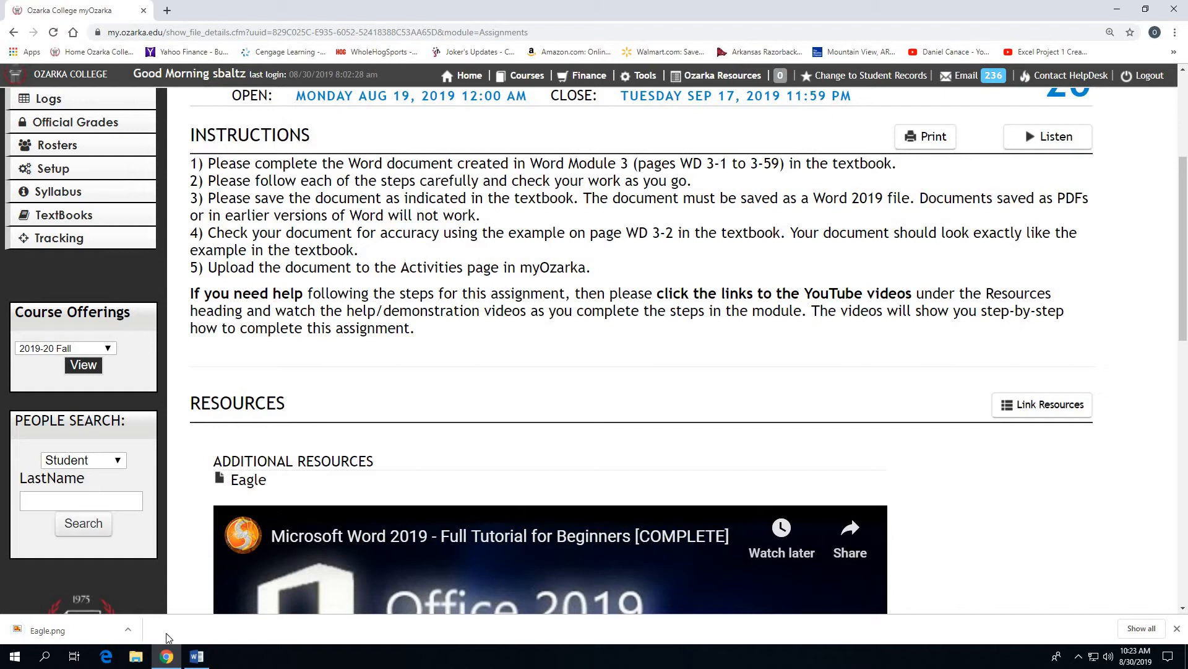
- Switch back to Word and insert the Eagle picture from the CPSI1003 Word folder at the empty paragraph below the banner
click(197, 655)
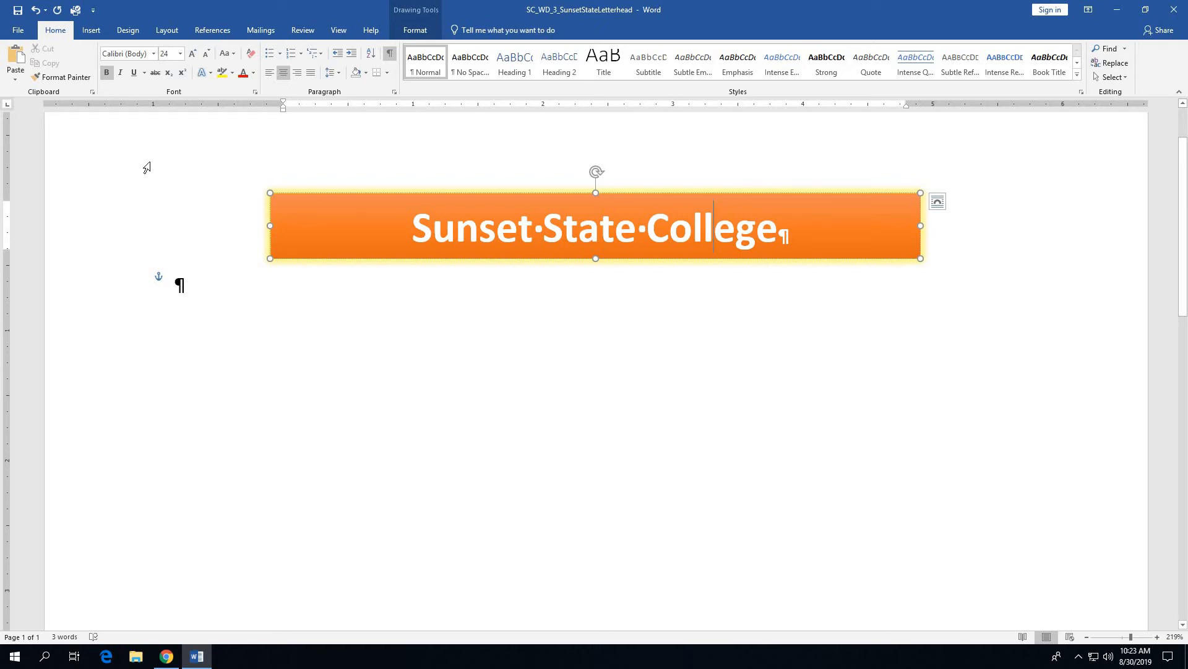
click(173, 289)
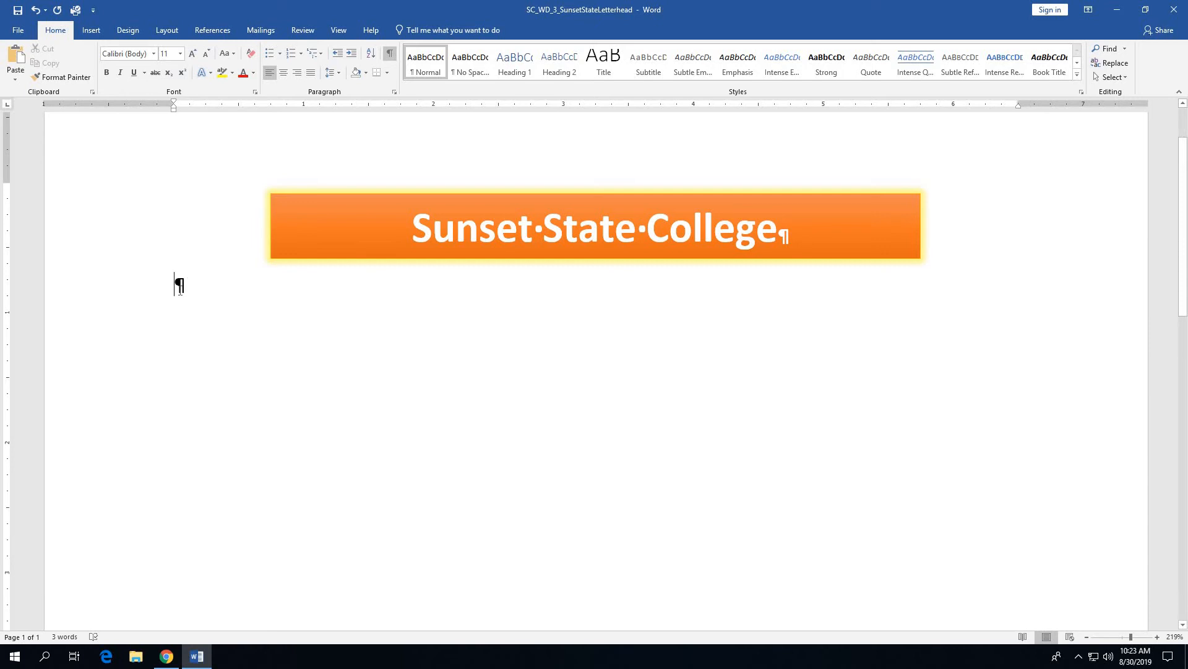
click(91, 30)
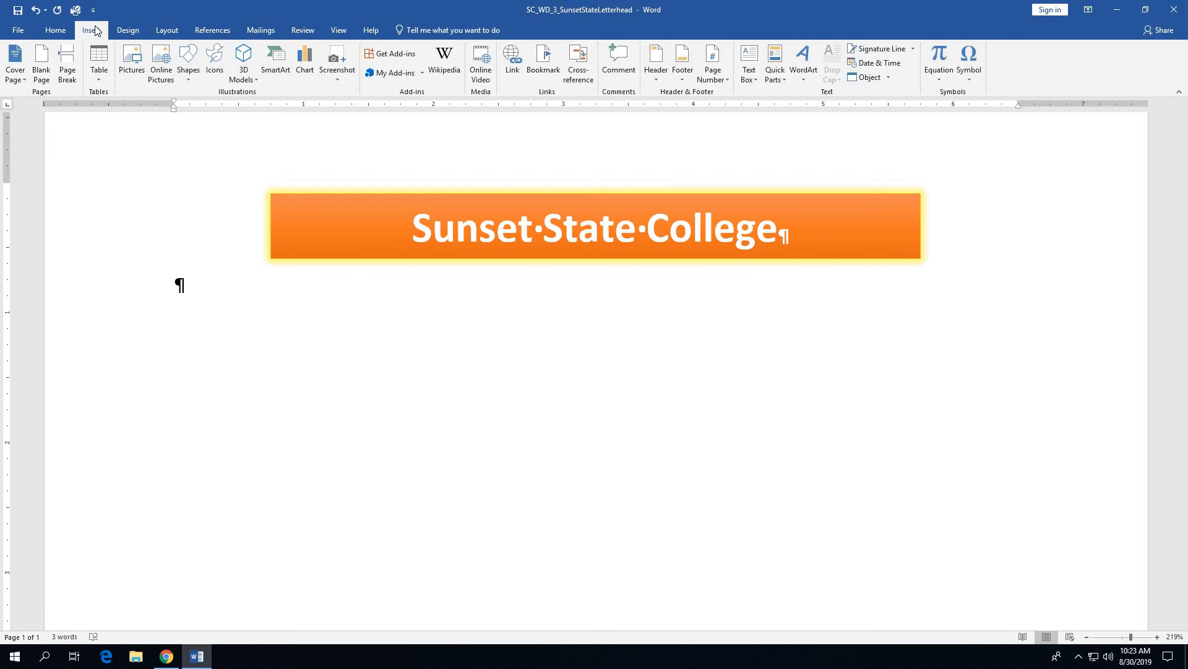
click(136, 70)
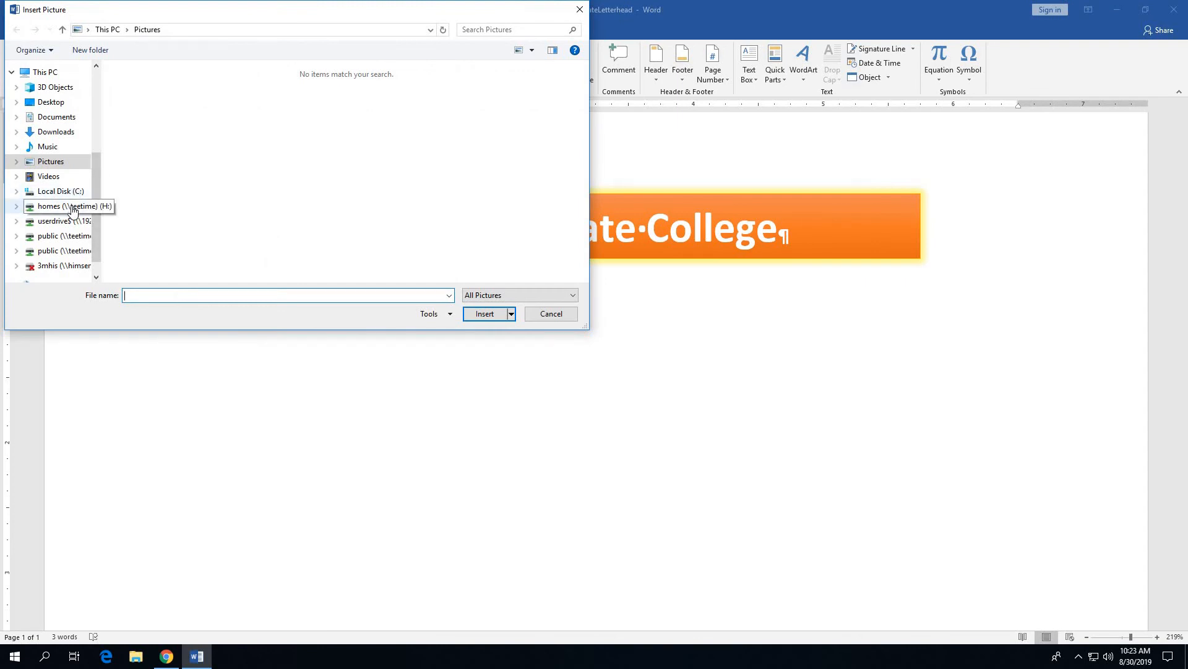
click(73, 210)
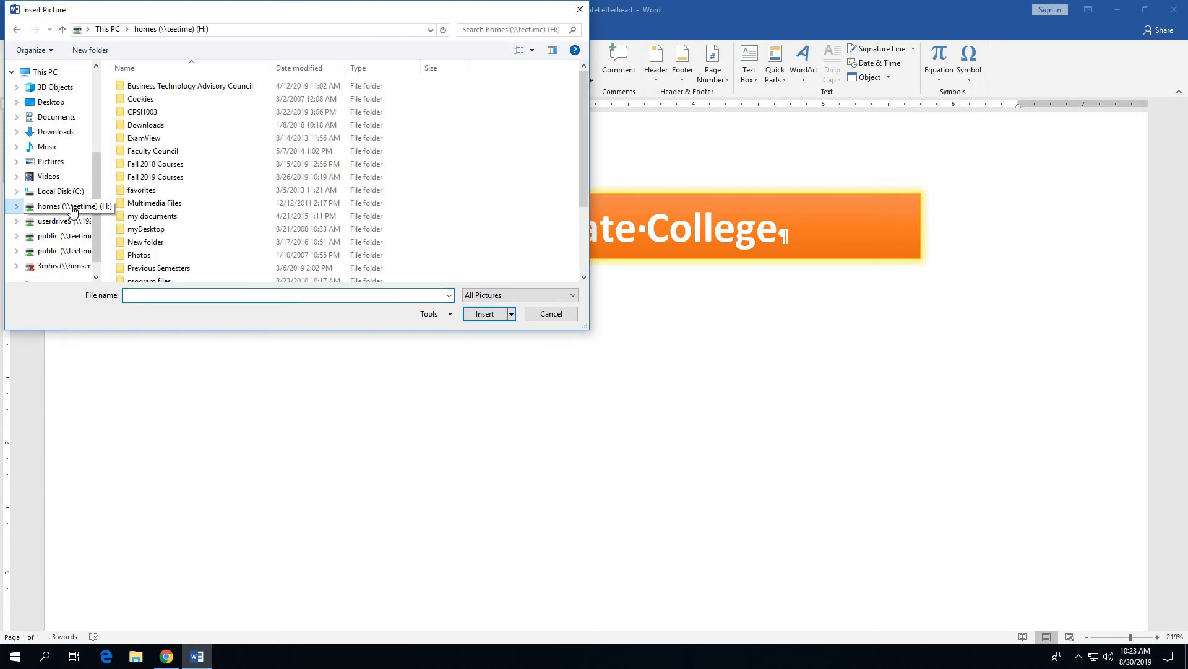
double_click(162, 113)
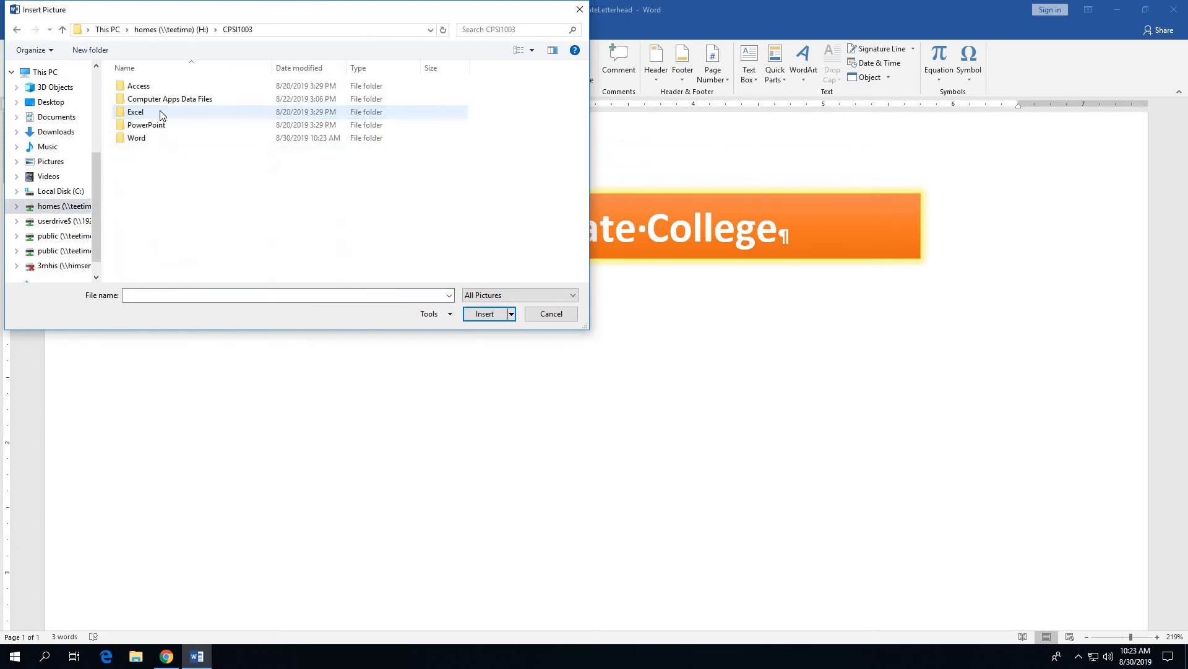
double_click(150, 141)
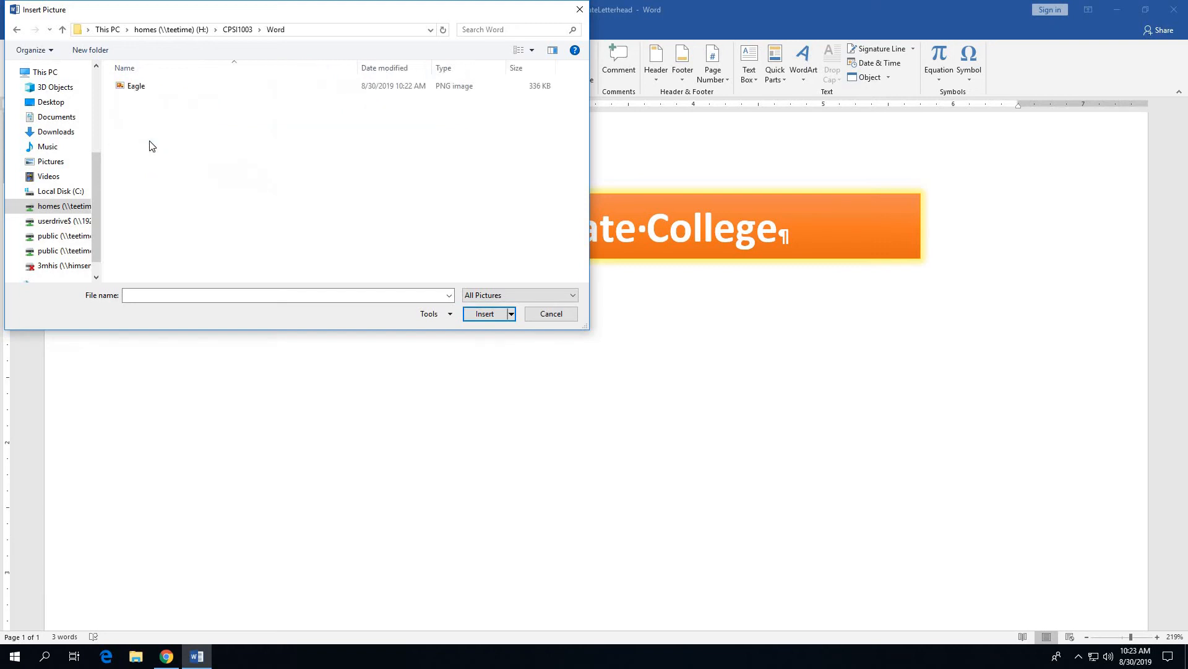
click(141, 91)
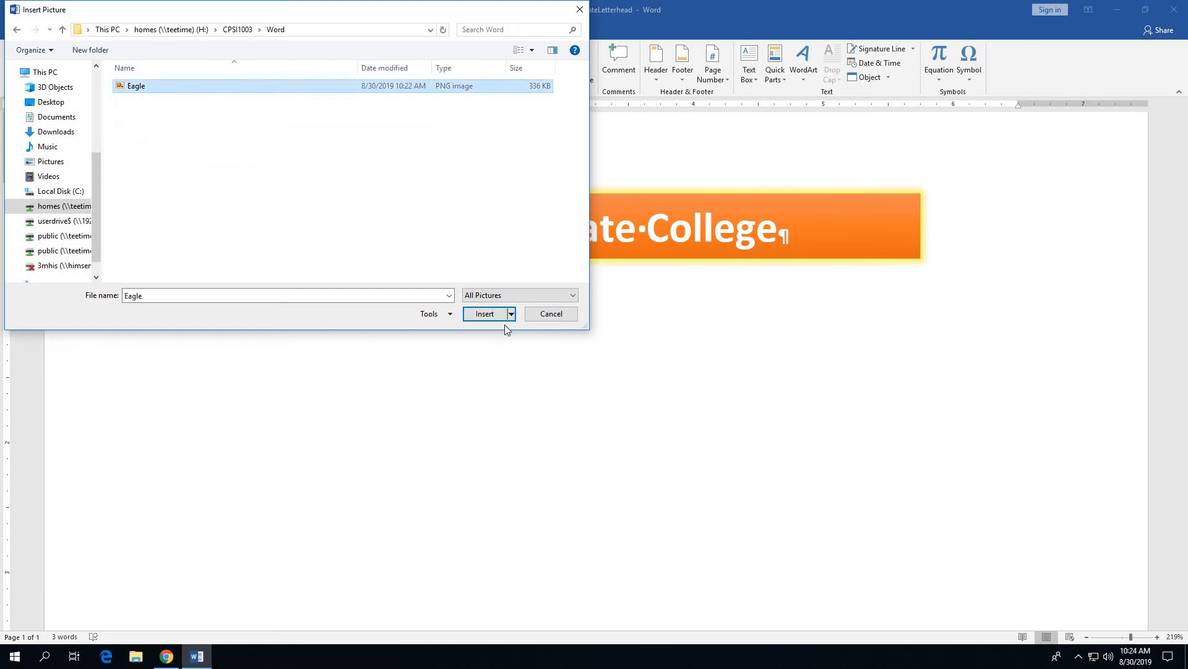
click(487, 313)
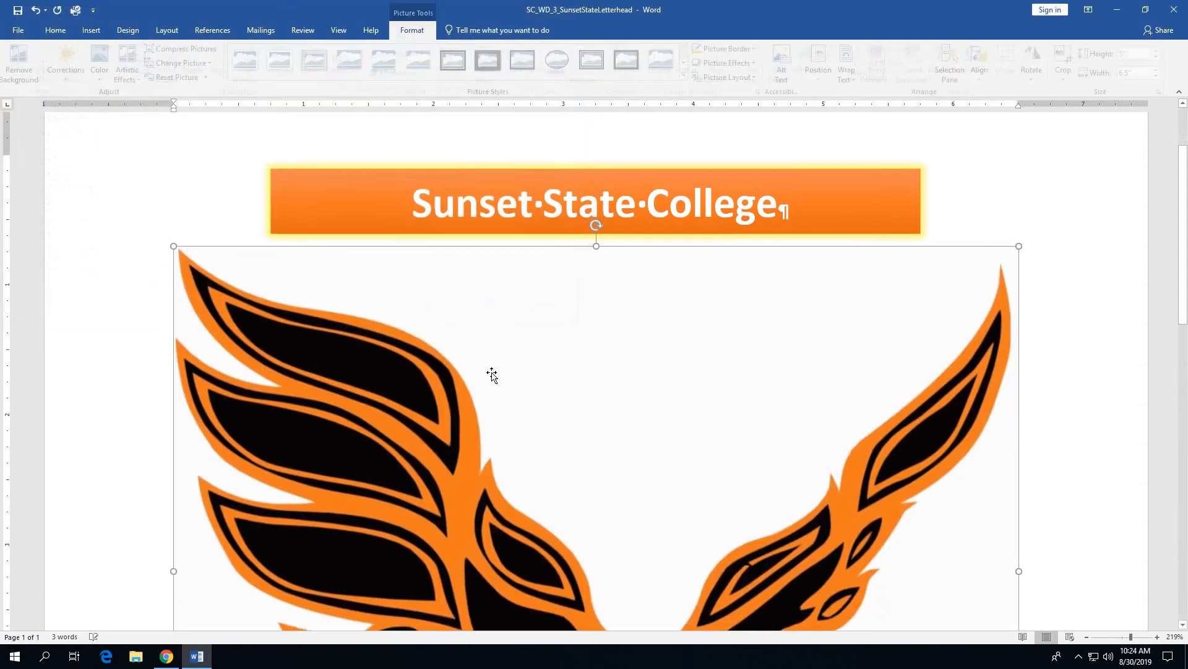